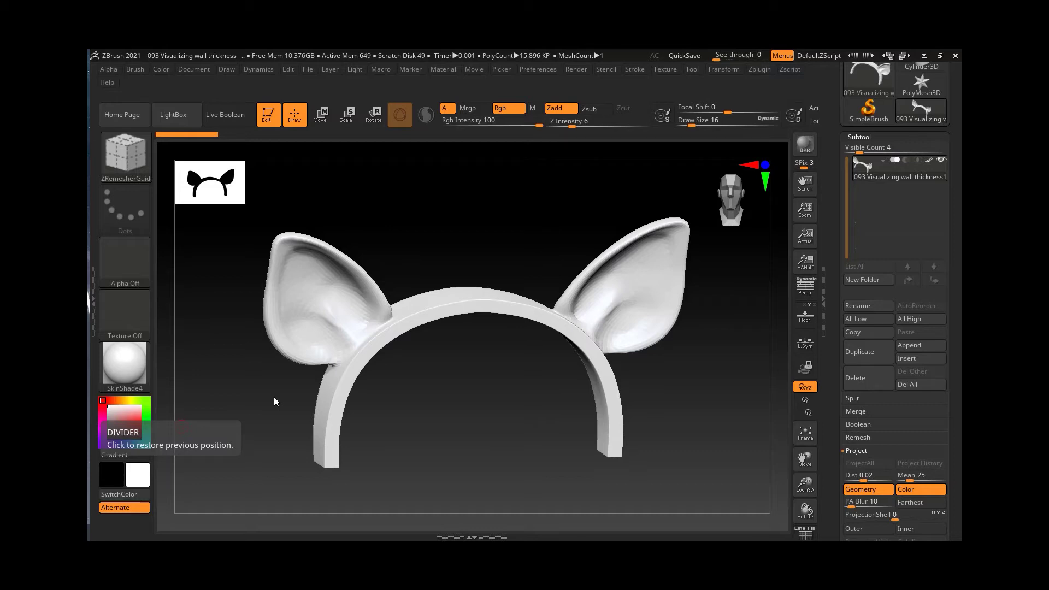
# - Collapse the headband's Subtool list in the Tool palette
pyautogui.click(862, 139)
# - Read the headband's XYZ Size of about 2.00002 under Geometry > Size, then collapse Geometry
pyautogui.click(863, 148)
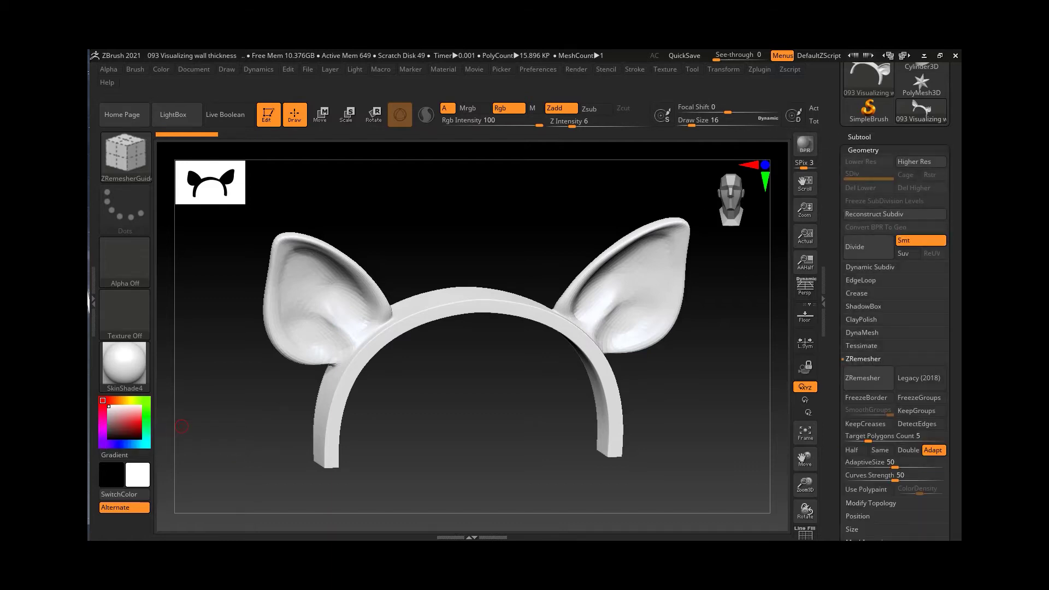
pyautogui.scroll(-5, 960, 281)
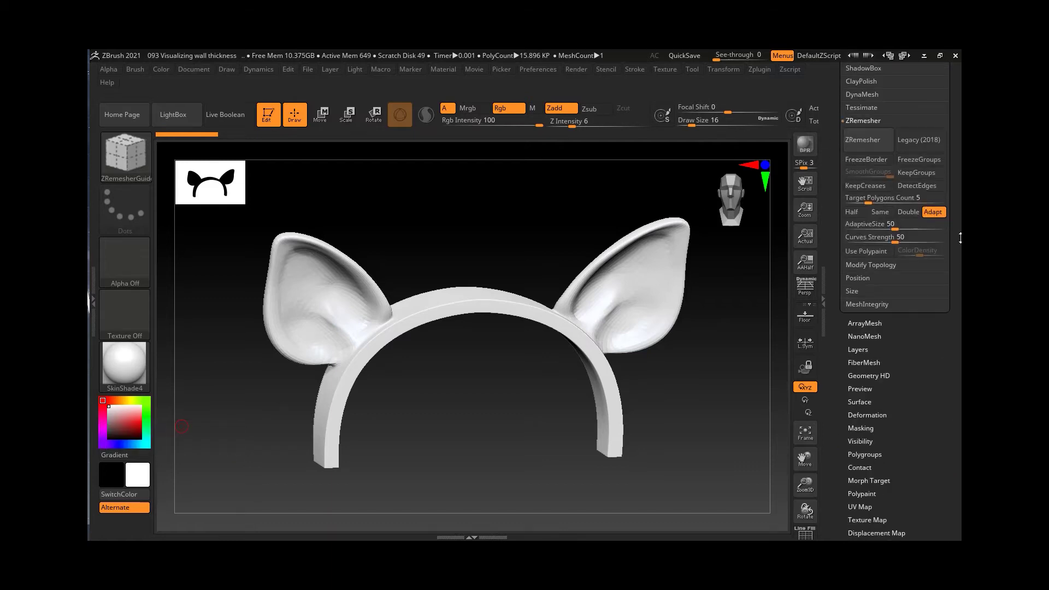
pyautogui.click(852, 295)
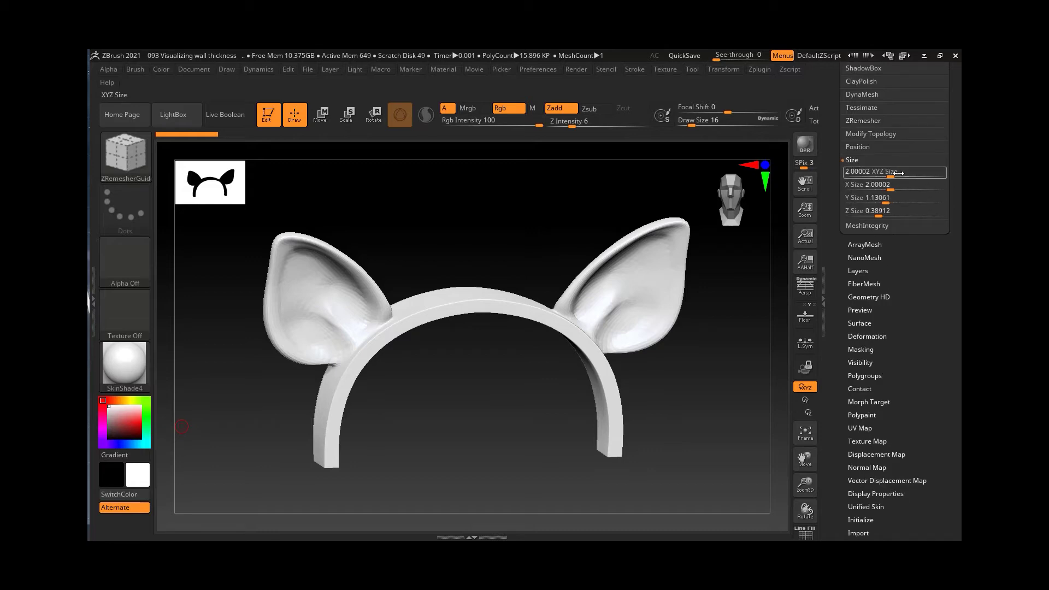
pyautogui.scroll(3, 960, 281)
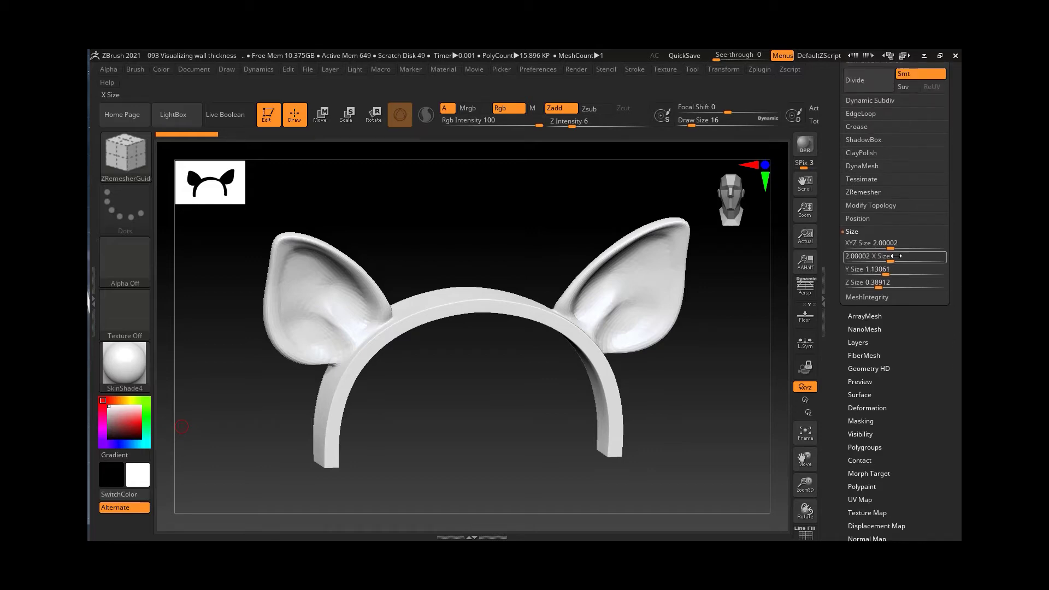
pyautogui.click(882, 243)
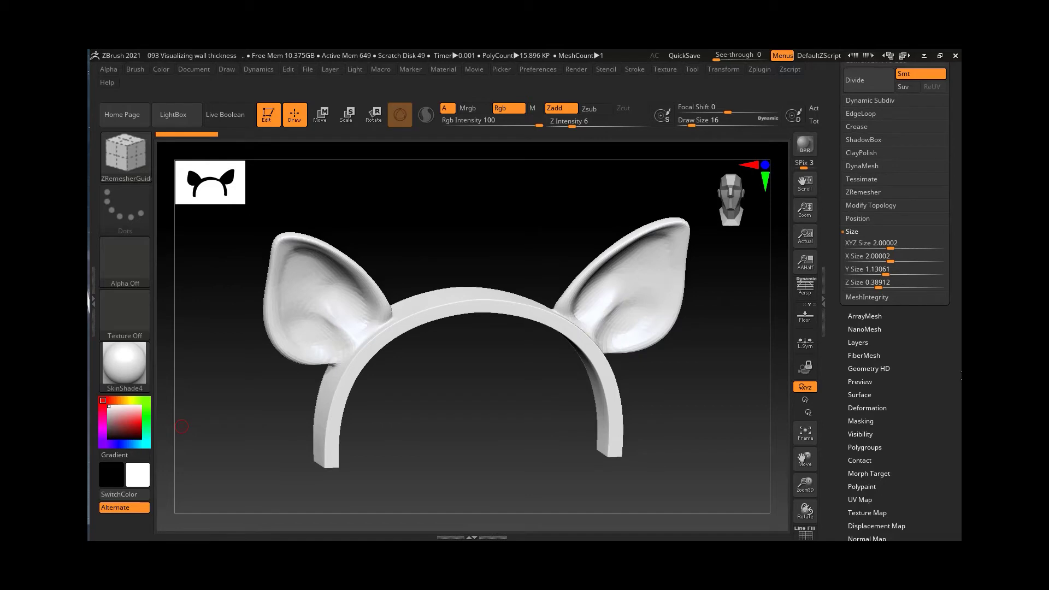
pyautogui.scroll(5, 896, 273)
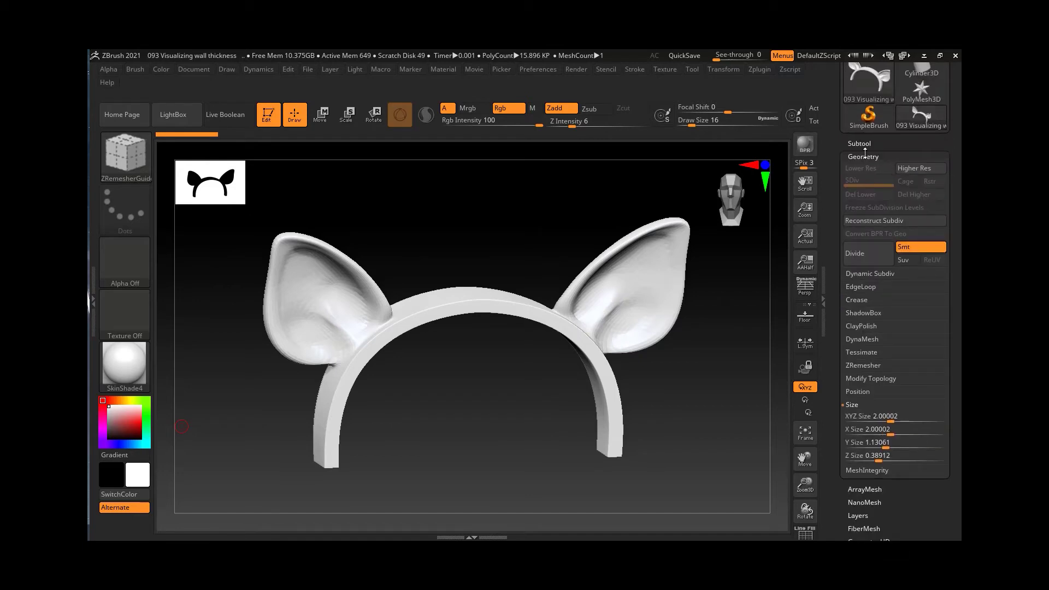
pyautogui.click(863, 156)
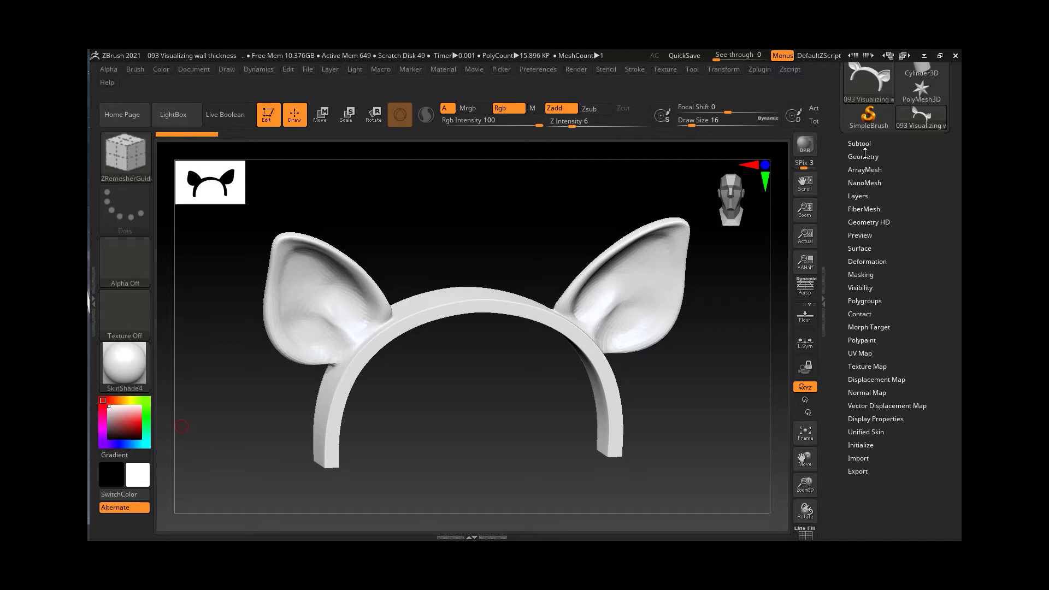
pyautogui.click(869, 340)
# - Reveal the From Thickness Min/Max sliders in Polypaint and angle the headband in the viewport
pyautogui.moveTo(869, 340); pyautogui.dragTo(930, 265)
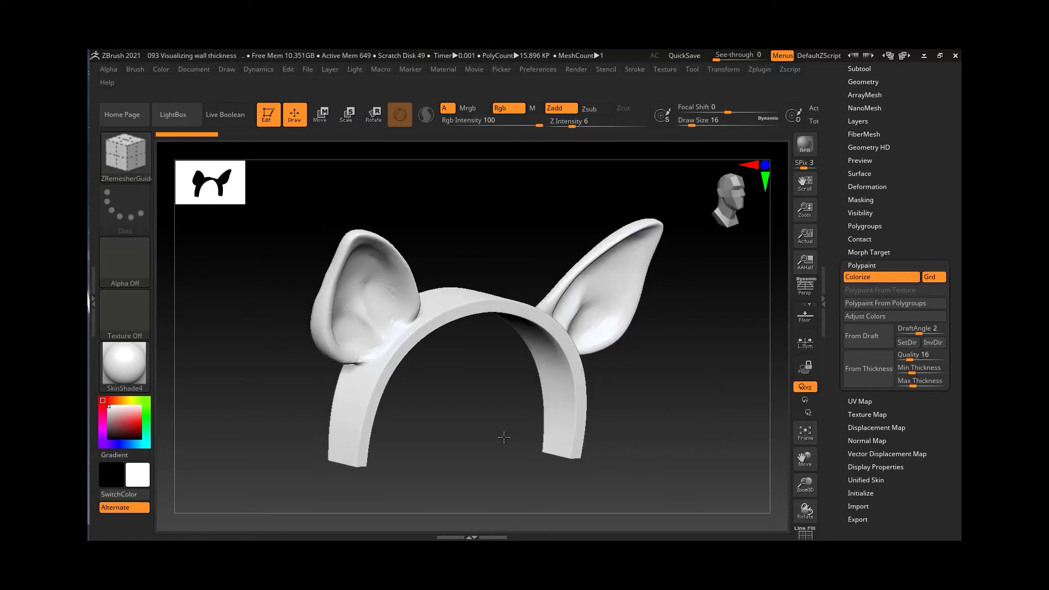
pyautogui.moveTo(503, 435)
pyautogui.mouseDown()
pyautogui.moveTo(450, 435)
pyautogui.moveTo(533, 424)
pyautogui.moveTo(496, 425)
pyautogui.mouseUp()
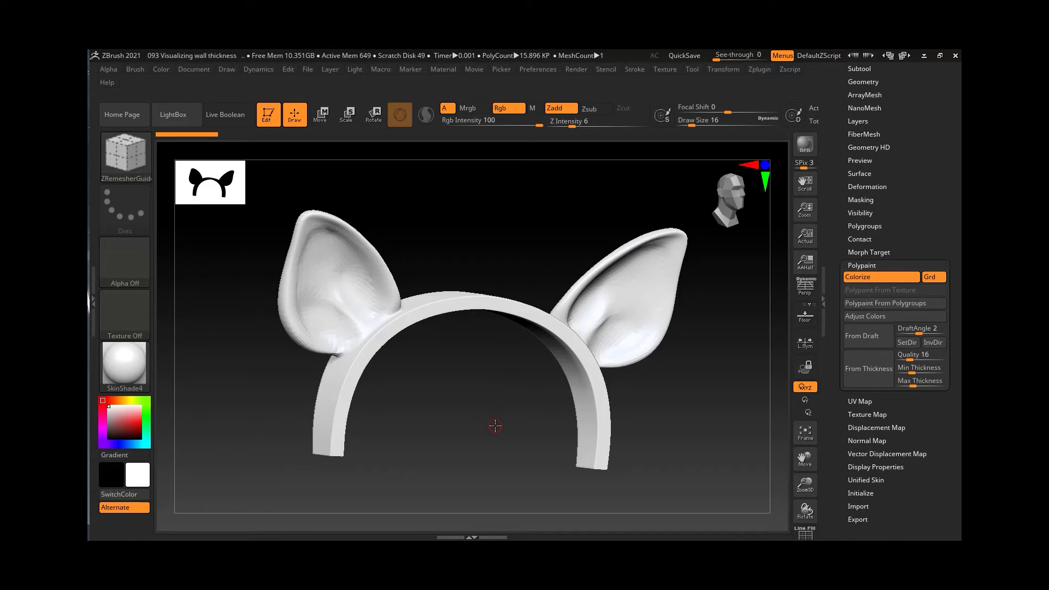
# - Set Min Thickness to 0.2 and Max Thickness to 0.3
pyautogui.click(902, 368)
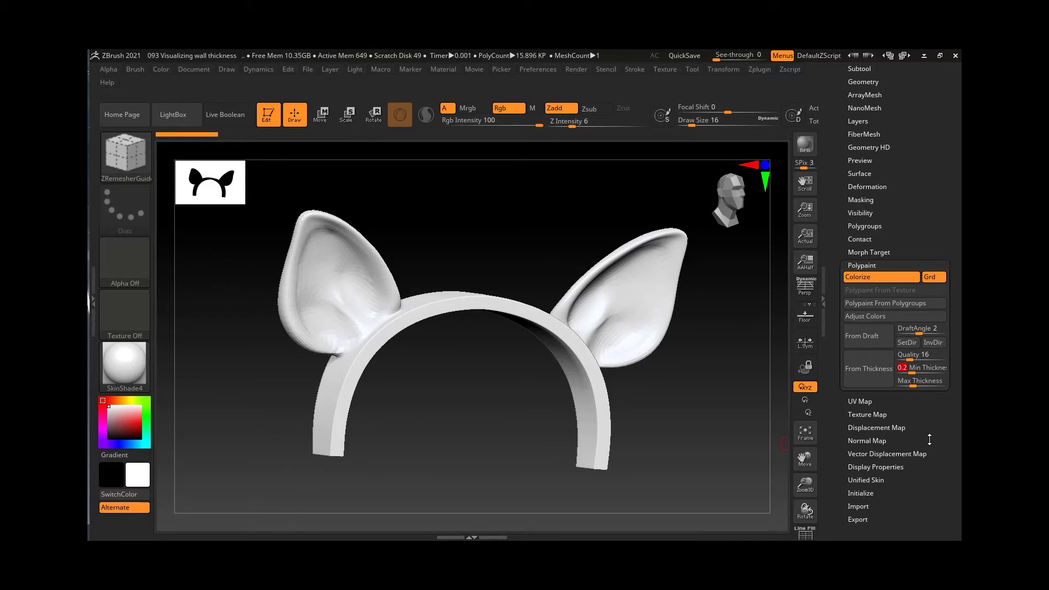
pyautogui.click(902, 381)
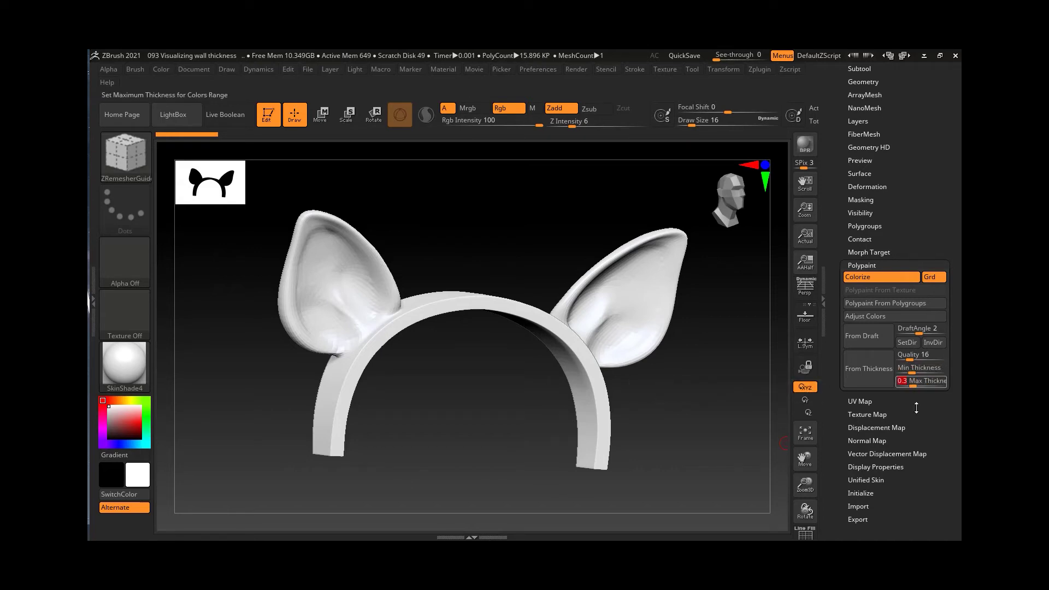
# - Apply Polypaint From Thickness and orbit the headband to inspect the red, green and blue bands
pyautogui.click(875, 376)
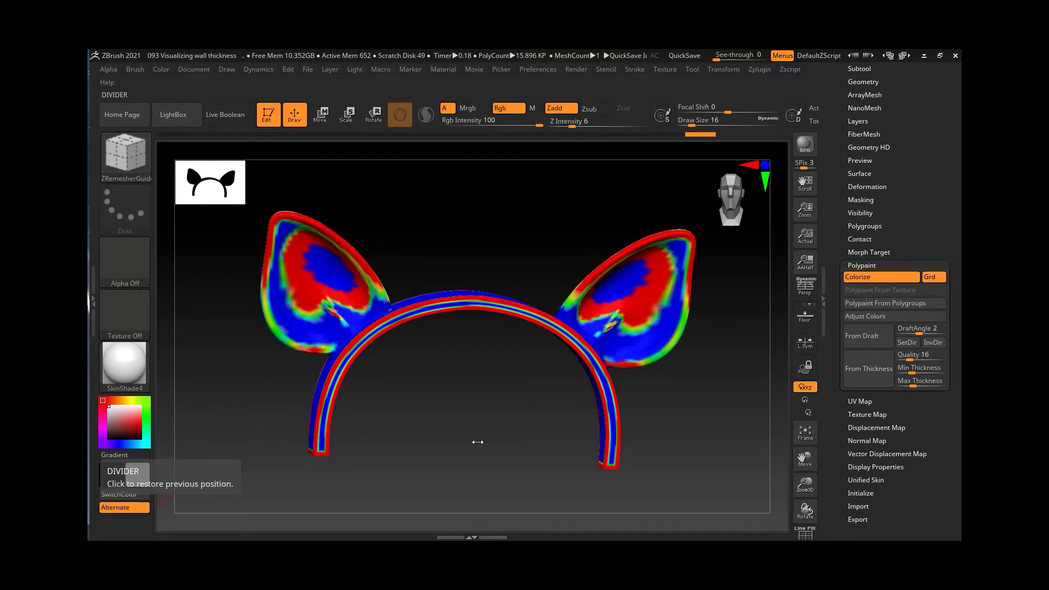
pyautogui.moveTo(417, 404)
pyautogui.mouseDown()
pyautogui.moveTo(437, 424)
pyautogui.moveTo(404, 404)
pyautogui.mouseUp()
pyautogui.moveTo(651, 379); pyautogui.dragTo(498, 396)
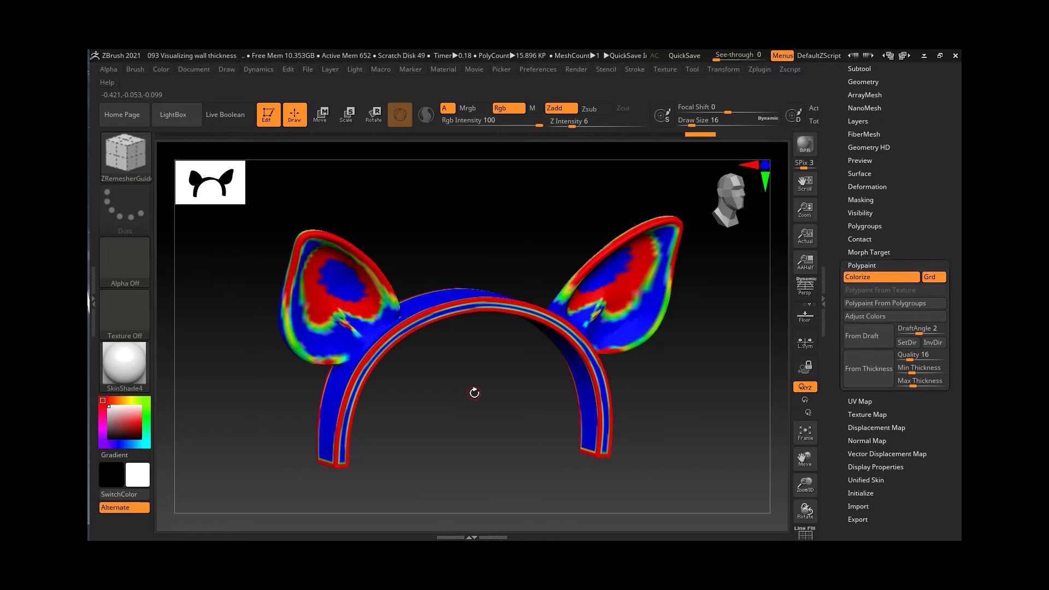
pyautogui.moveTo(411, 419); pyautogui.dragTo(396, 473)
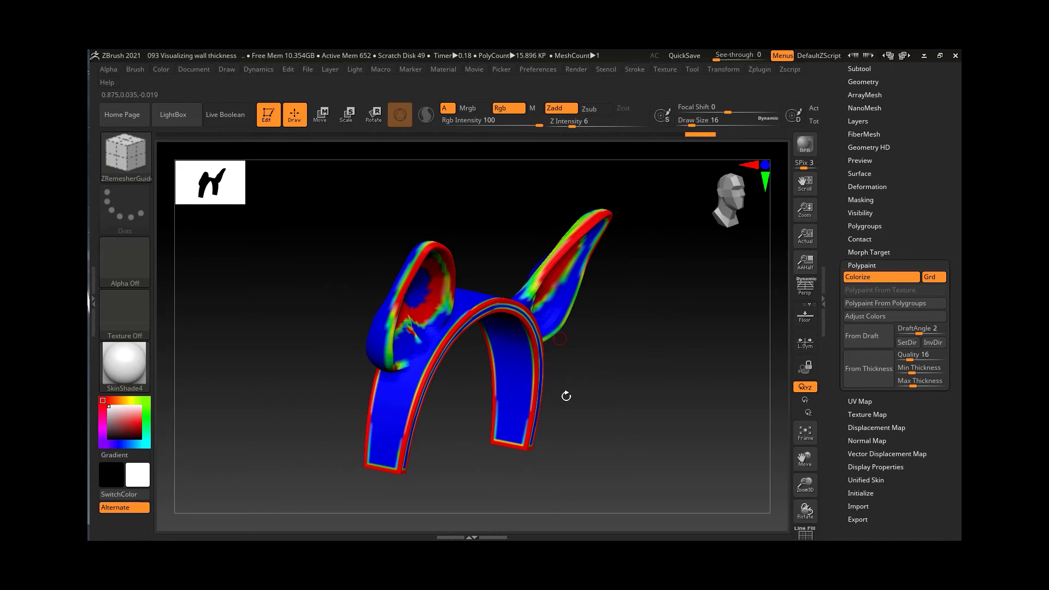
pyautogui.moveTo(566, 395); pyautogui.dragTo(532, 445)
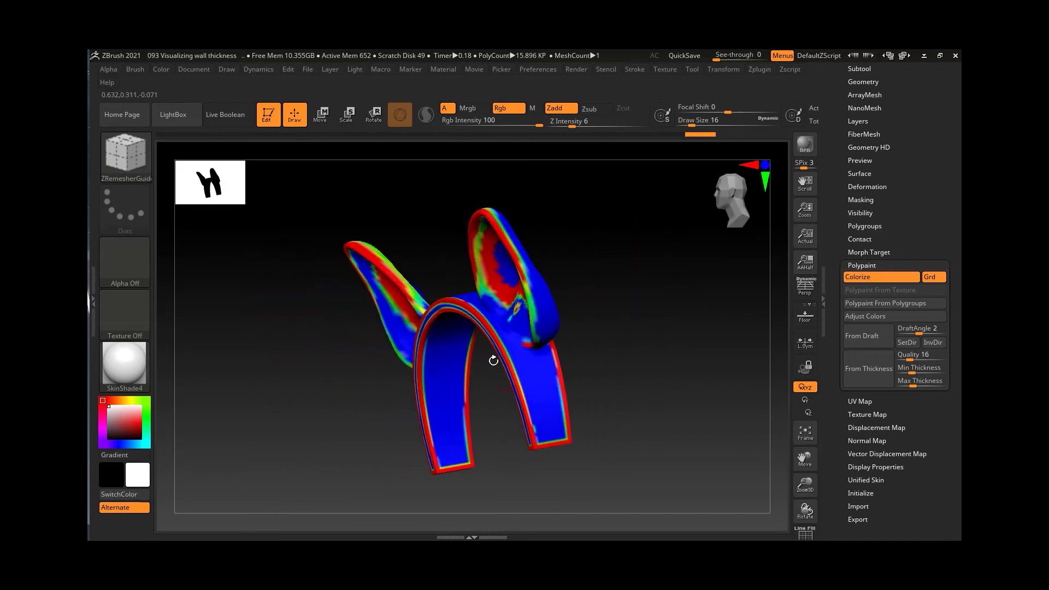
pyautogui.keyDown('shift'); pyautogui.moveTo(492, 393); pyautogui.dragTo(531, 413); pyautogui.keyUp('shift')
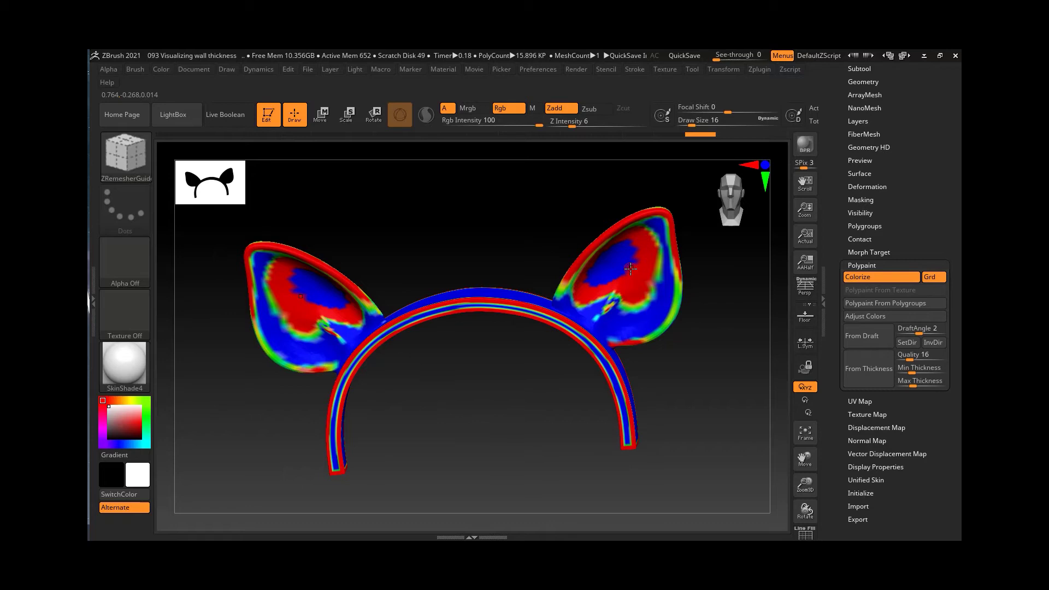
pyautogui.moveTo(475, 366); pyautogui.dragTo(361, 309)
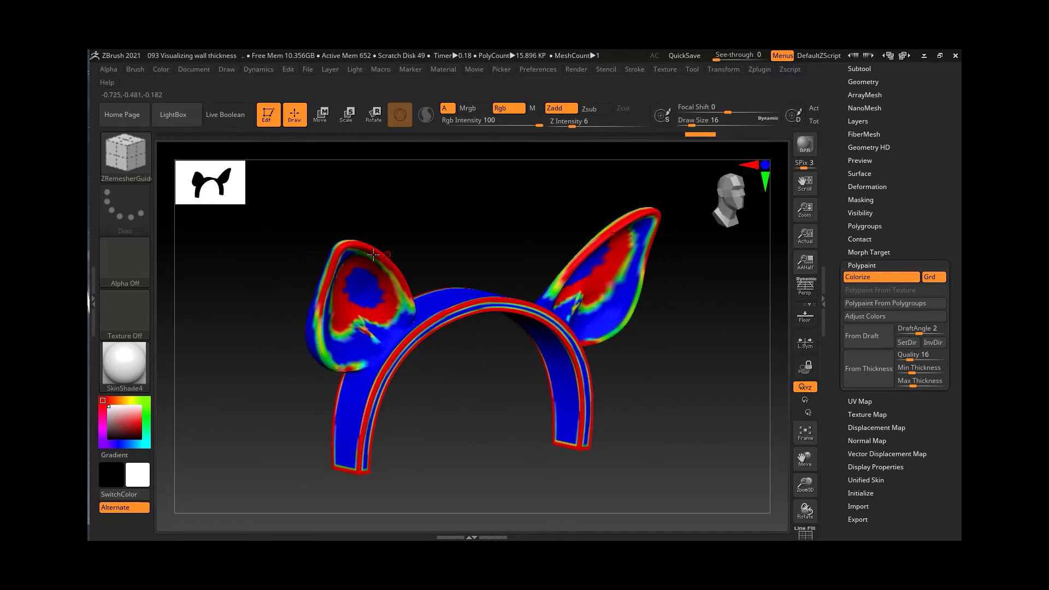
pyautogui.moveTo(648, 350); pyautogui.dragTo(625, 348)
pyautogui.moveTo(613, 263); pyautogui.dragTo(477, 467)
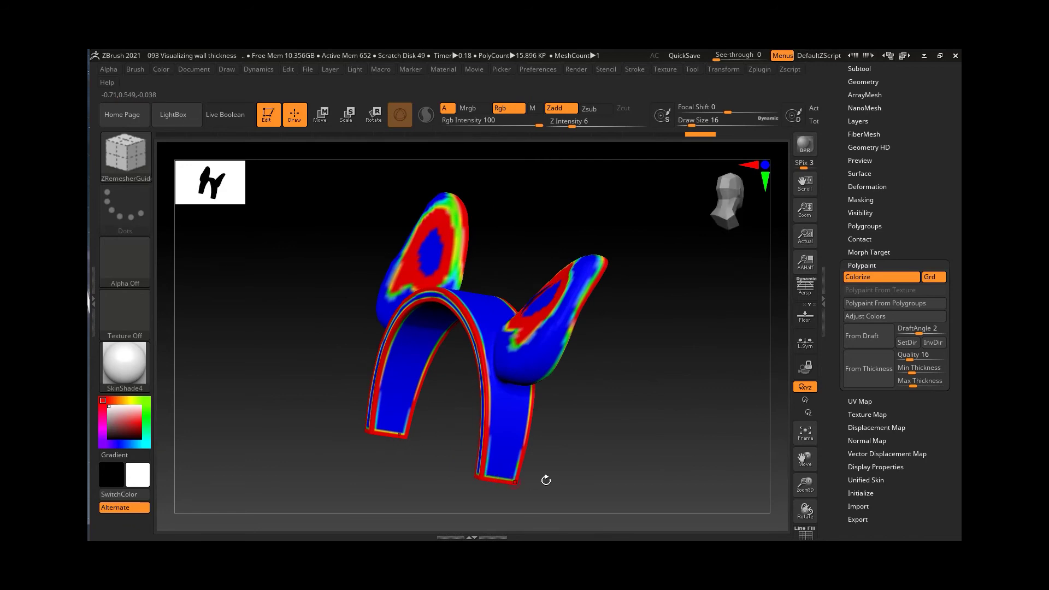
pyautogui.moveTo(574, 460); pyautogui.dragTo(514, 448)
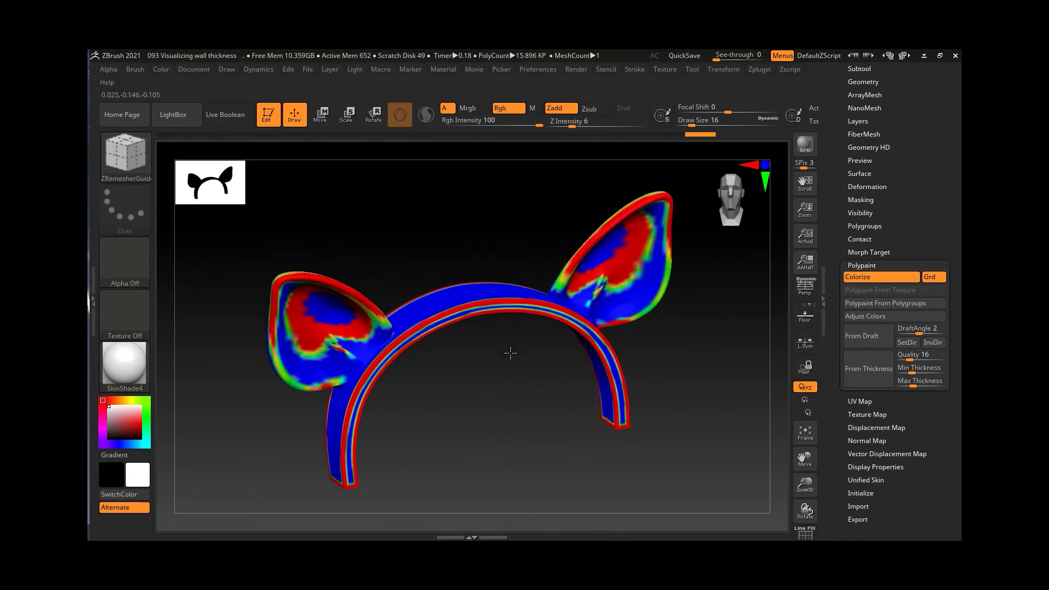
pyautogui.moveTo(510, 352); pyautogui.dragTo(484, 379)
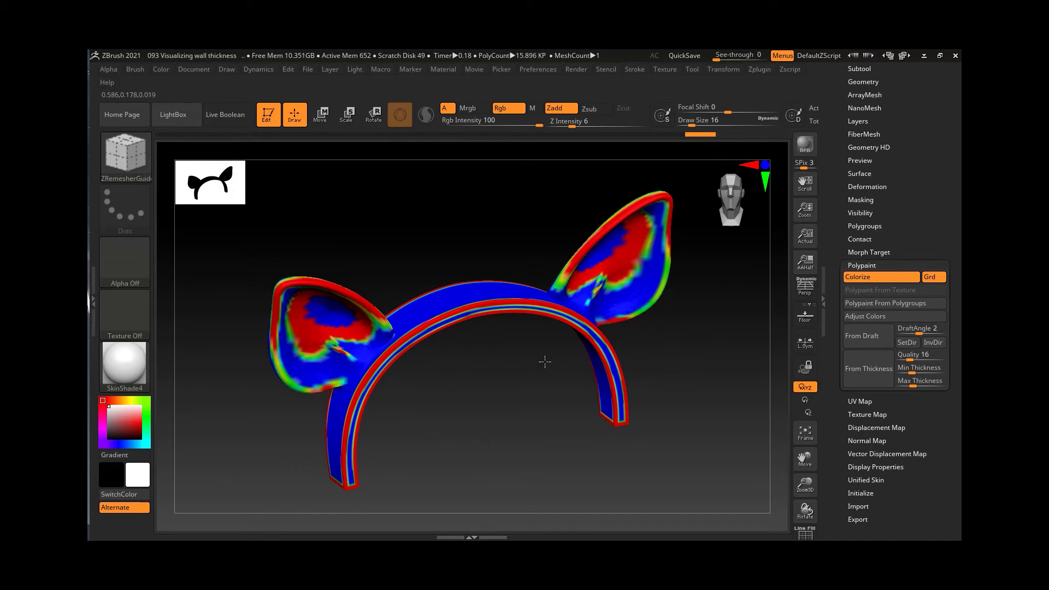
pyautogui.moveTo(542, 361); pyautogui.dragTo(639, 297)
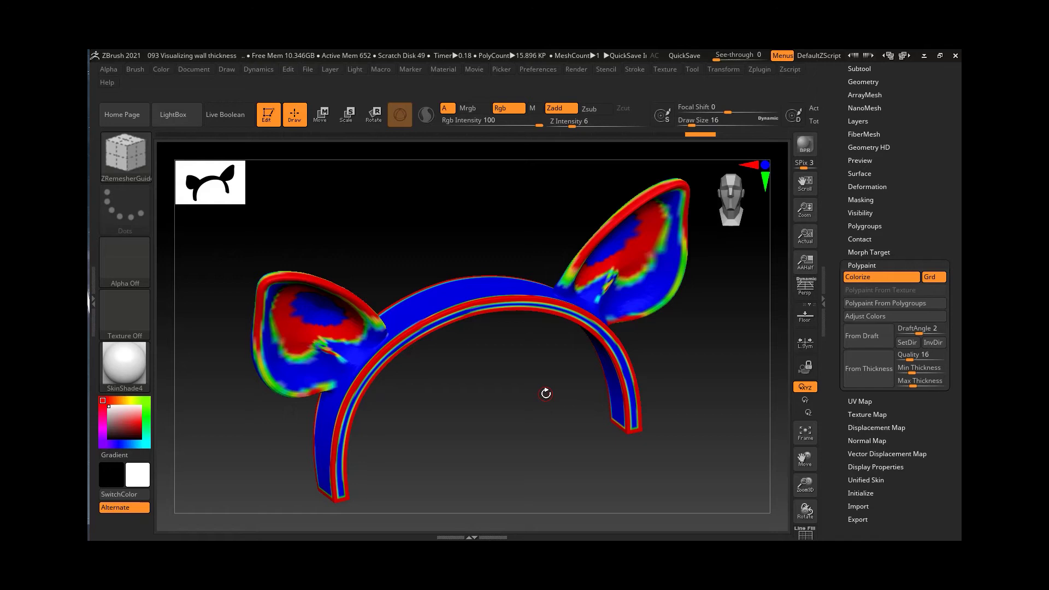
# - Collapse Polypaint and expand Masking to show the Mask By Polypaint option
pyautogui.click(860, 266)
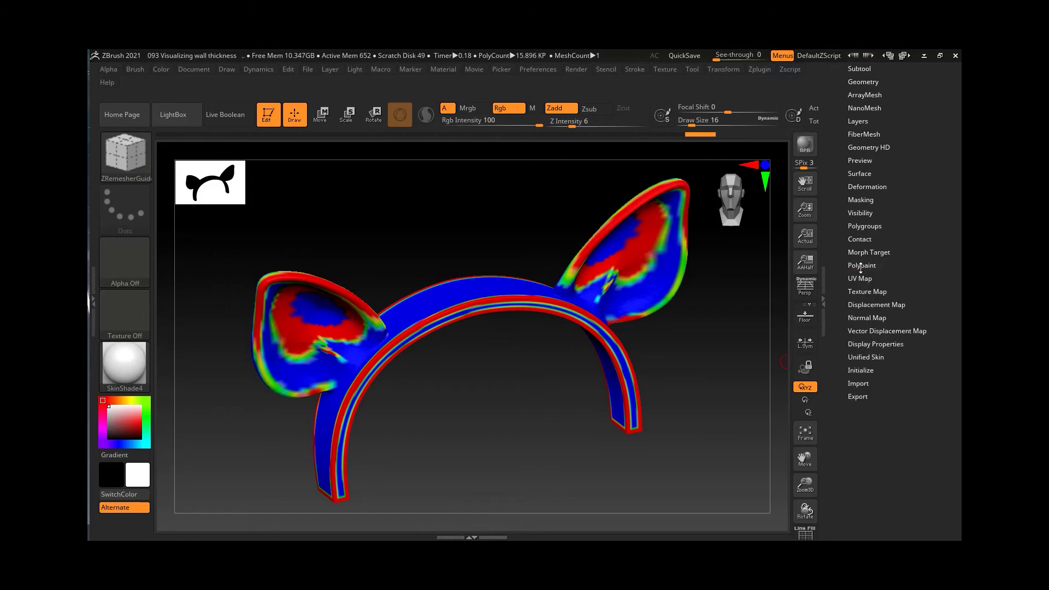
pyautogui.moveTo(938, 264); pyautogui.dragTo(934, 281)
pyautogui.moveTo(954, 248); pyautogui.dragTo(953, 299)
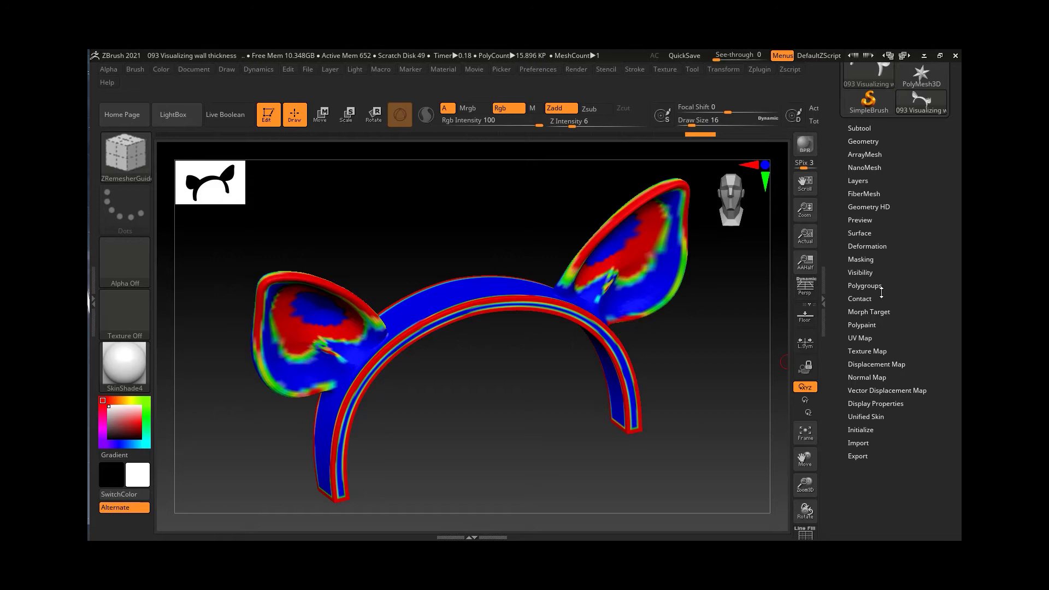
pyautogui.click(859, 272)
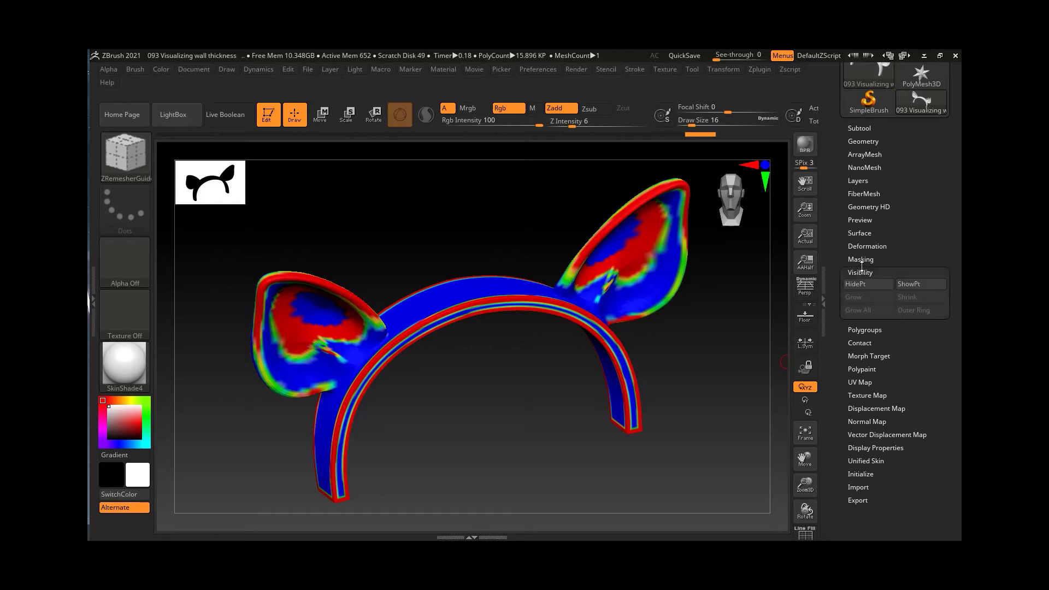
pyautogui.click(861, 259)
pyautogui.moveTo(959, 477); pyautogui.dragTo(959, 364)
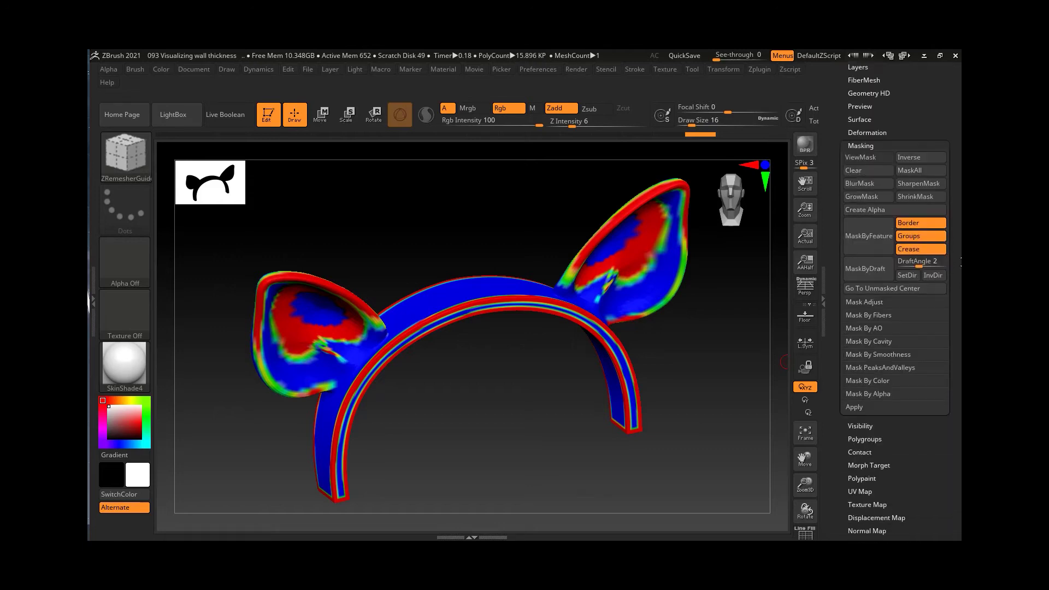
pyautogui.click(879, 376)
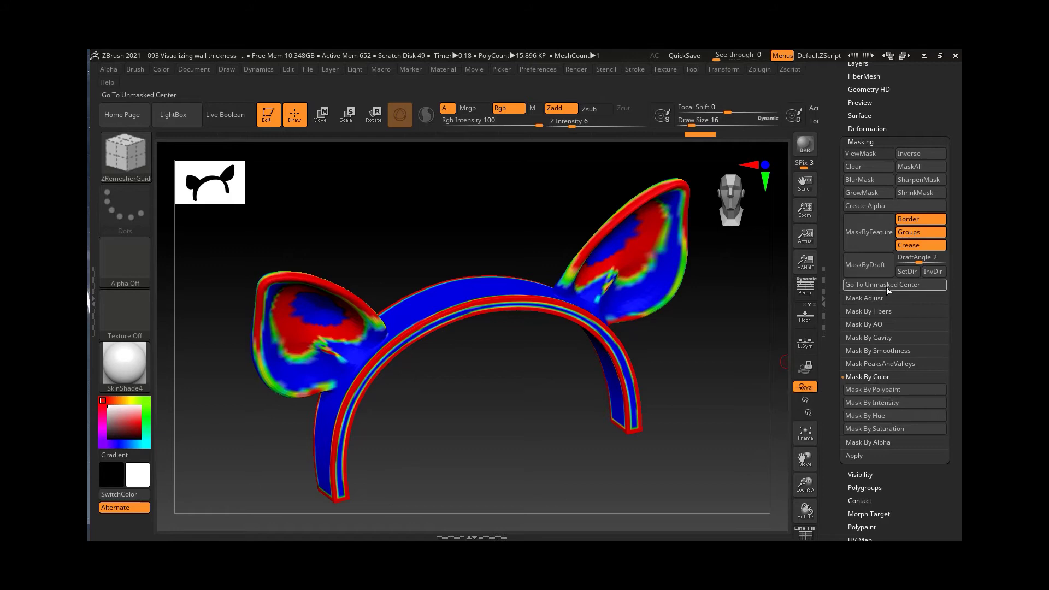
pyautogui.moveTo(960, 373)
pyautogui.mouseDown()
pyautogui.moveTo(960, 350)
pyautogui.moveTo(959, 365)
pyautogui.mouseUp()
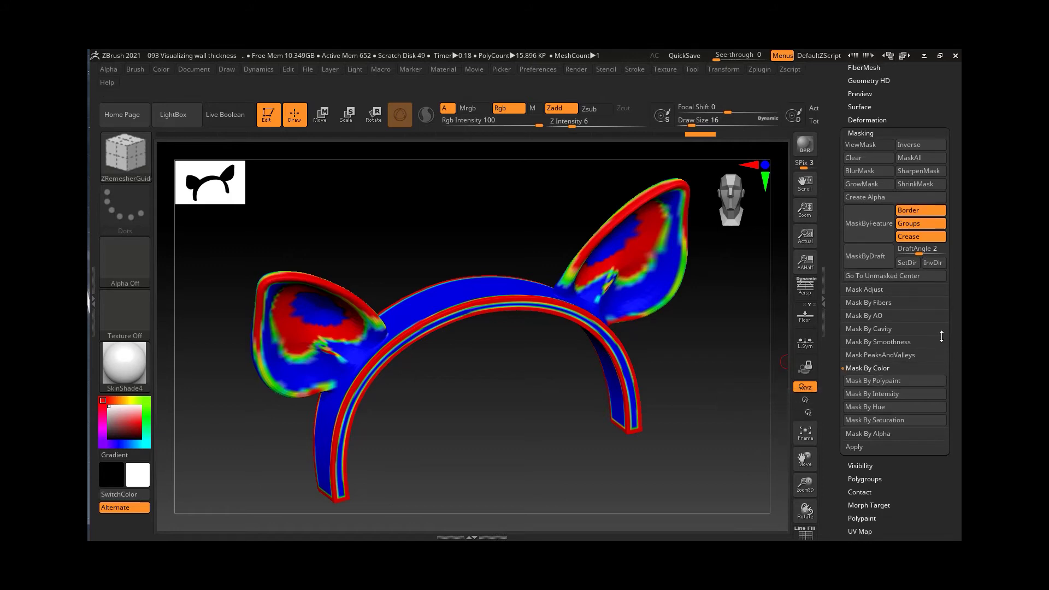
# - In Mask By Polypaint, sample red from an ear as the first mask colour at tolerance 30
pyautogui.click(866, 379)
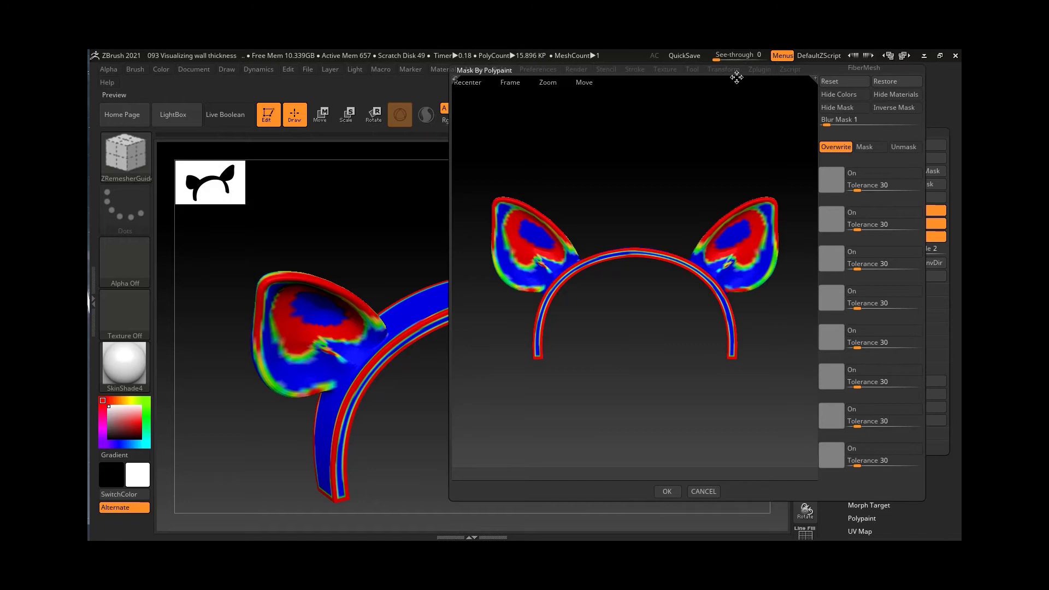
pyautogui.moveTo(789, 81); pyautogui.dragTo(639, 271)
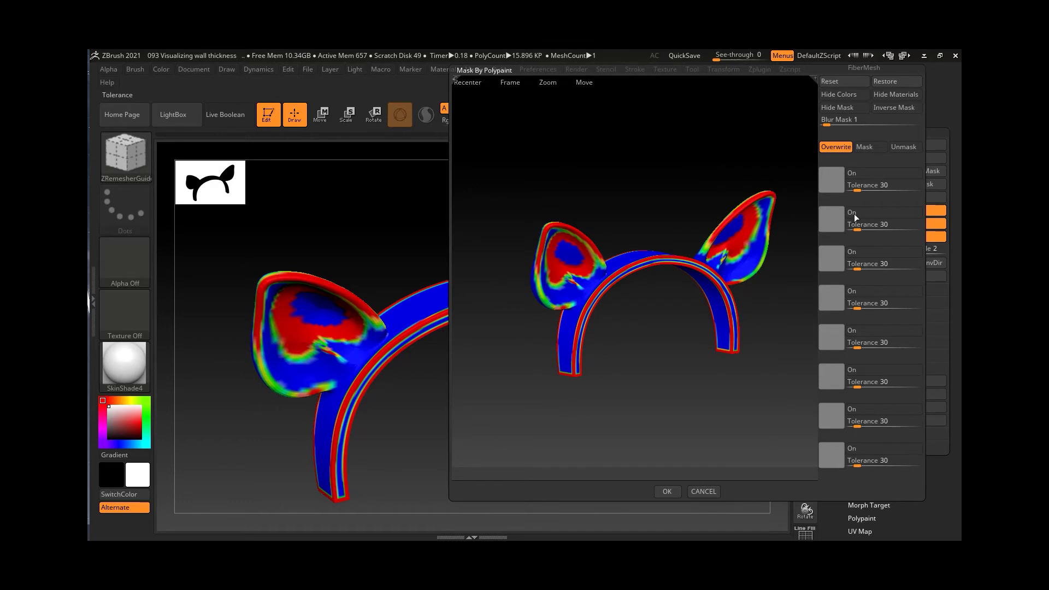
pyautogui.moveTo(676, 196); pyautogui.dragTo(593, 208)
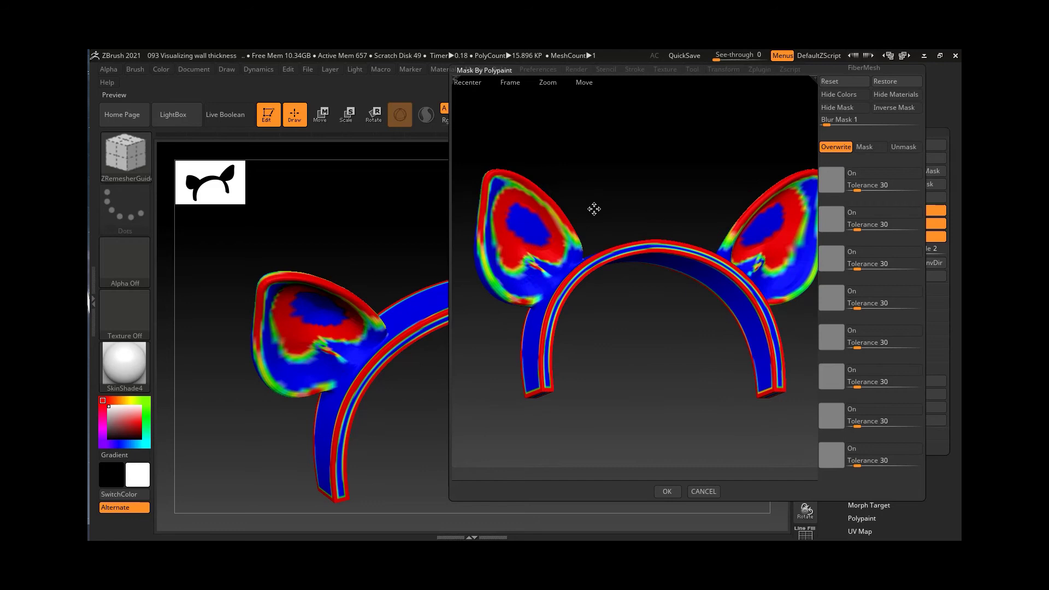
pyautogui.click(837, 180)
pyautogui.click(780, 246)
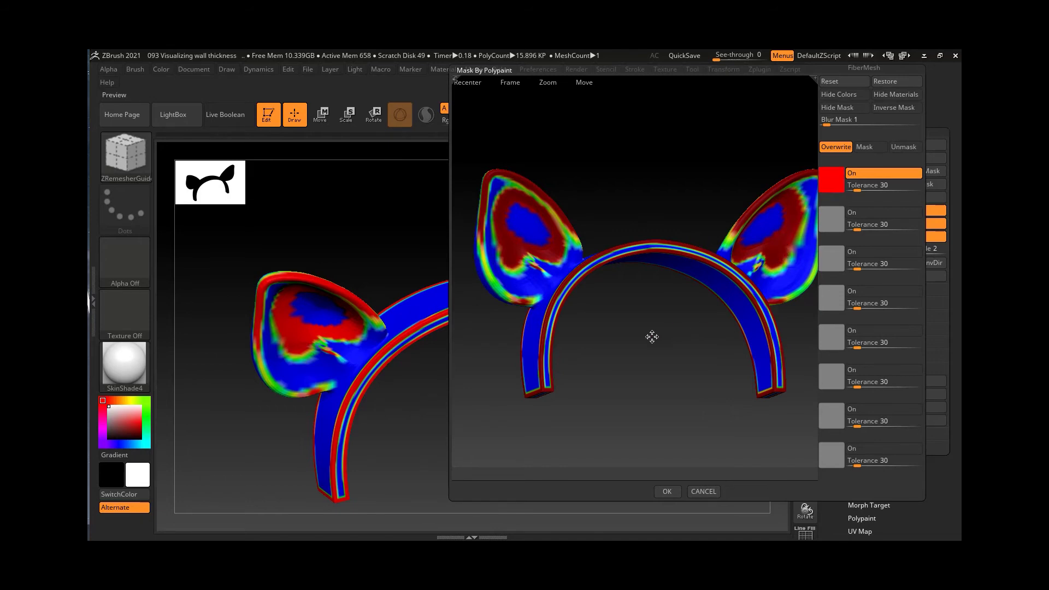
pyautogui.moveTo(631, 334); pyautogui.dragTo(814, 253)
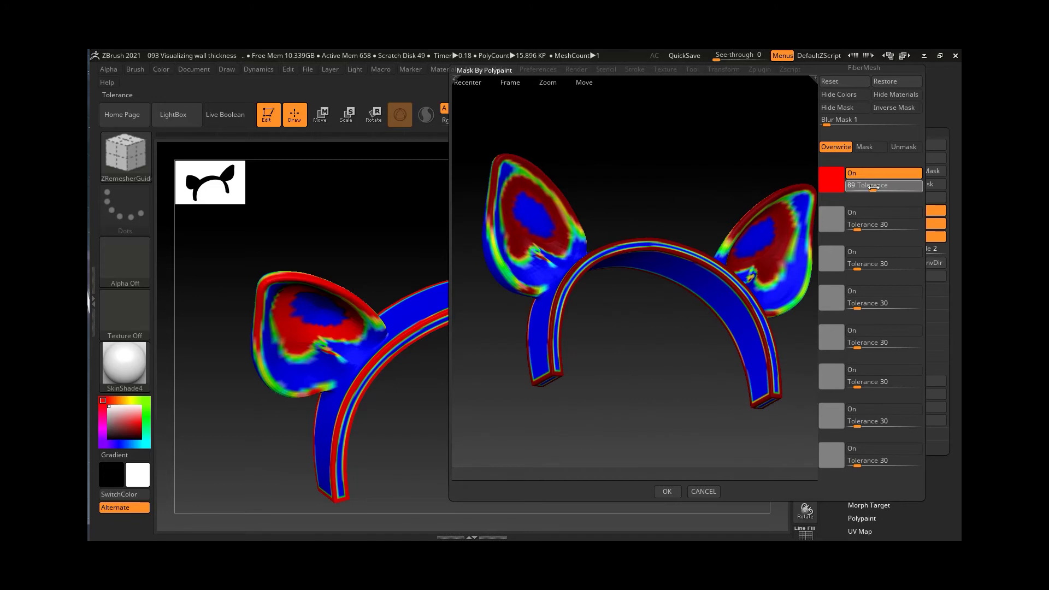
pyautogui.moveTo(873, 187); pyautogui.dragTo(854, 184)
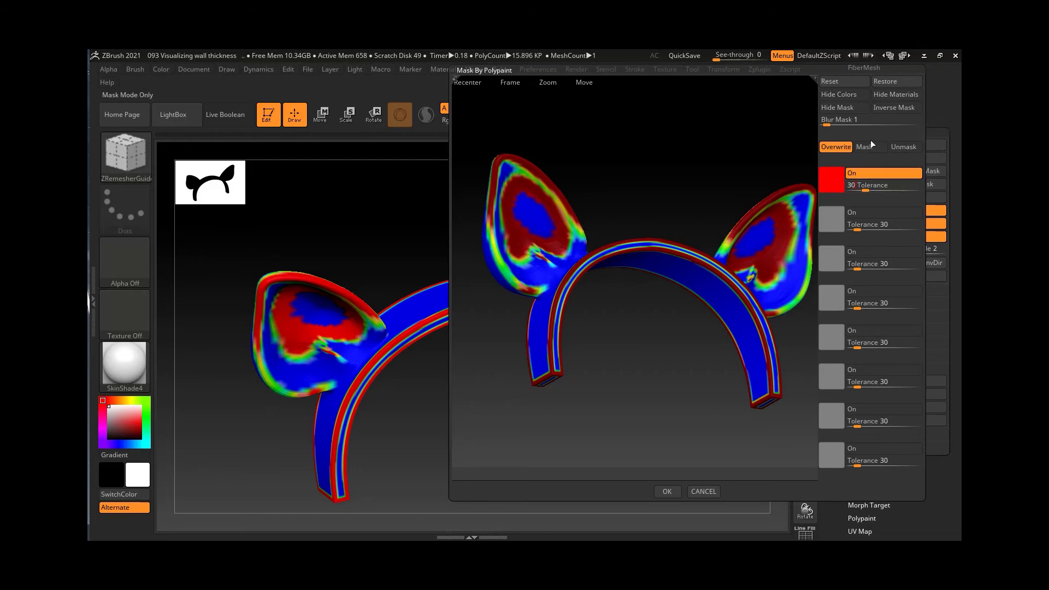
# - Apply the red polypaint mask and turn the headband to a straight-on front view
pyautogui.click(667, 492)
pyautogui.moveTo(703, 409); pyautogui.dragTo(703, 365)
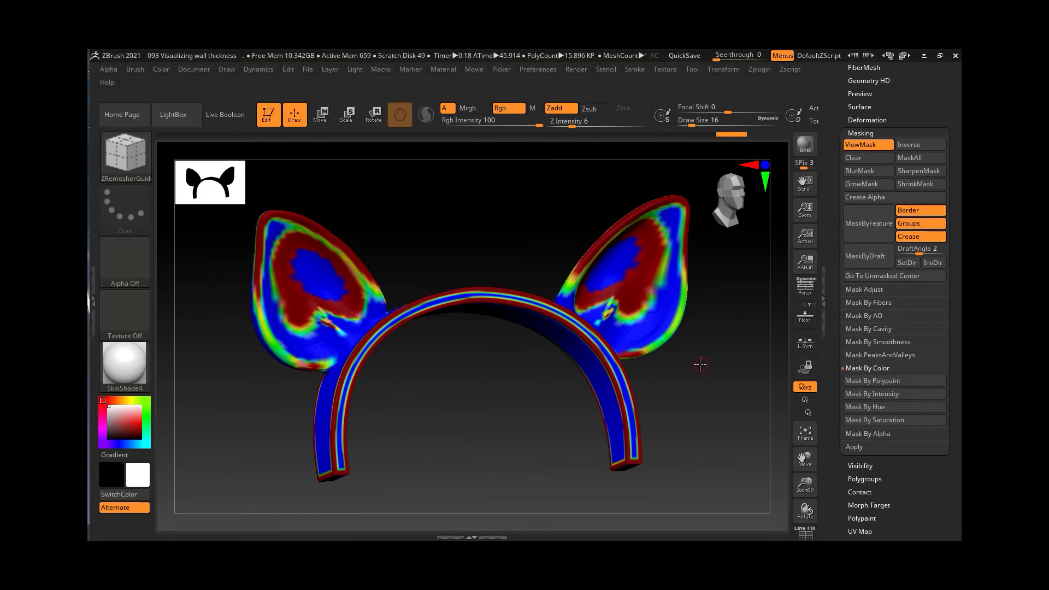
pyautogui.moveTo(700, 365); pyautogui.dragTo(697, 365)
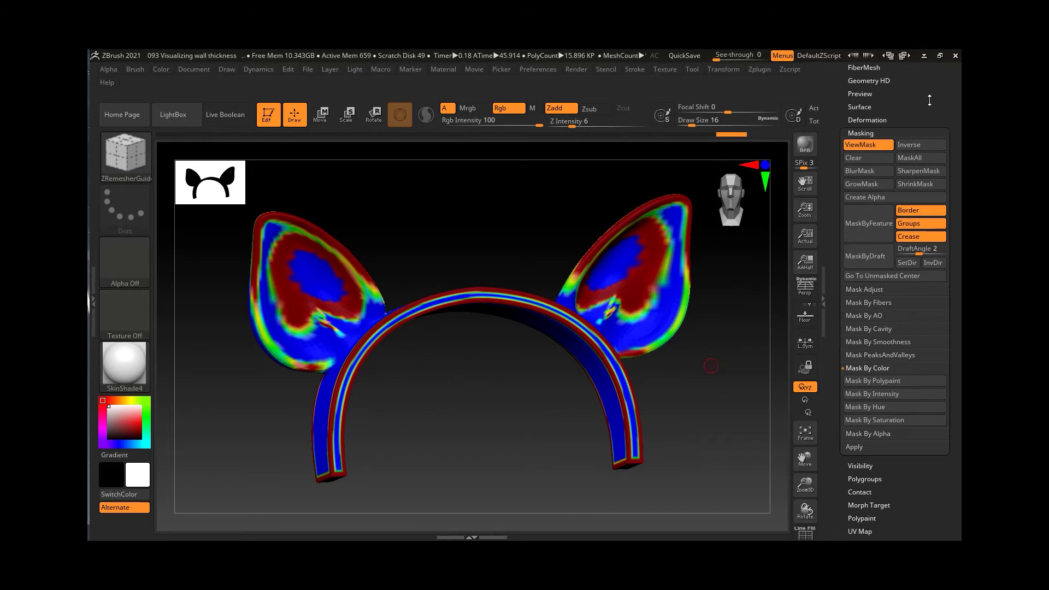
# - Turn off the headband subtool's polypaint display so the model appears plain white
pyautogui.scroll(2, 894, 273)
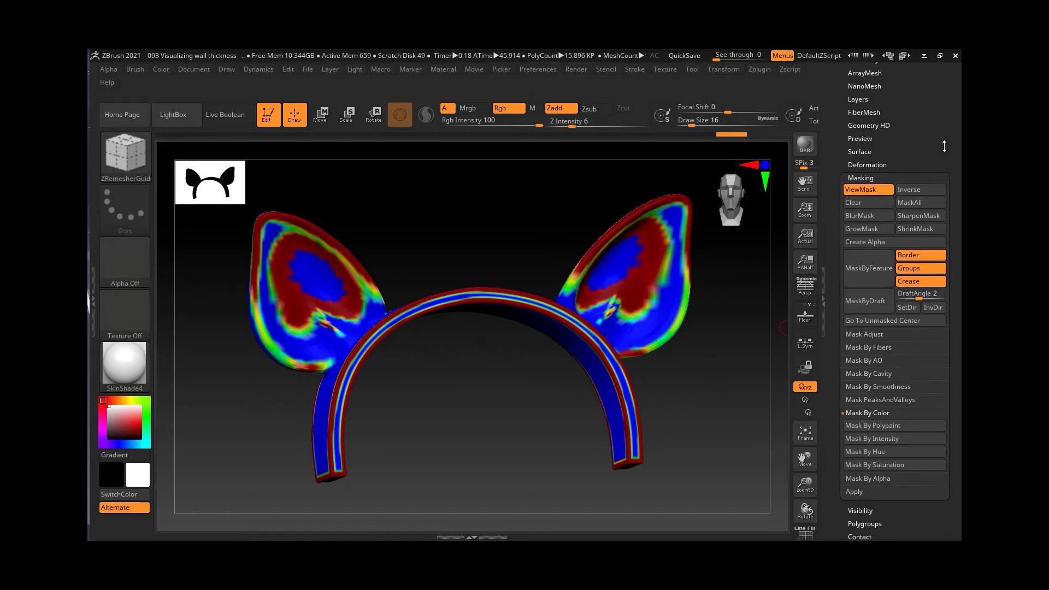
pyautogui.scroll(3, 941, 163)
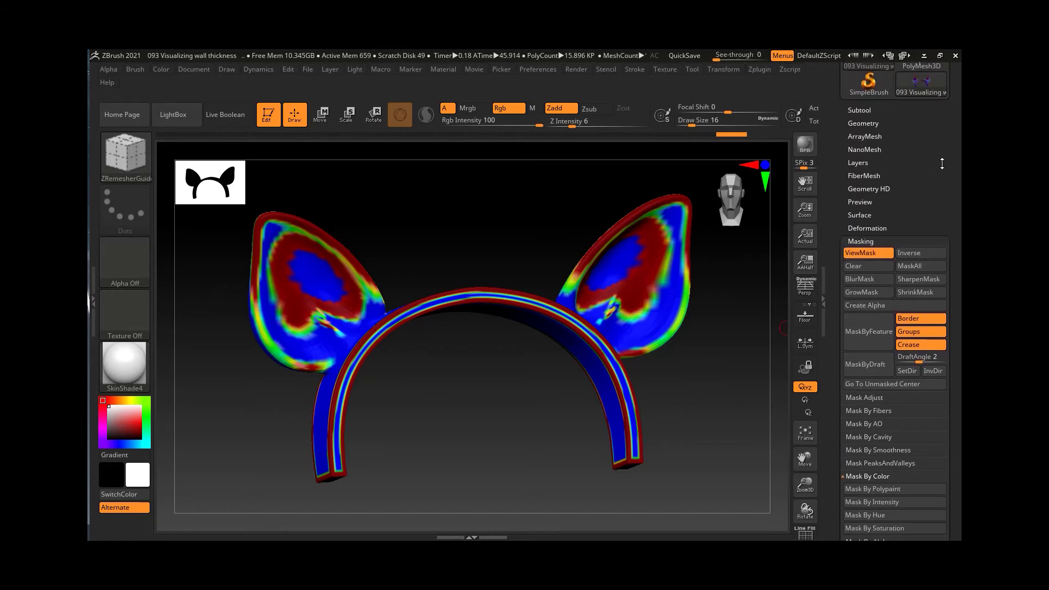
pyautogui.click(863, 111)
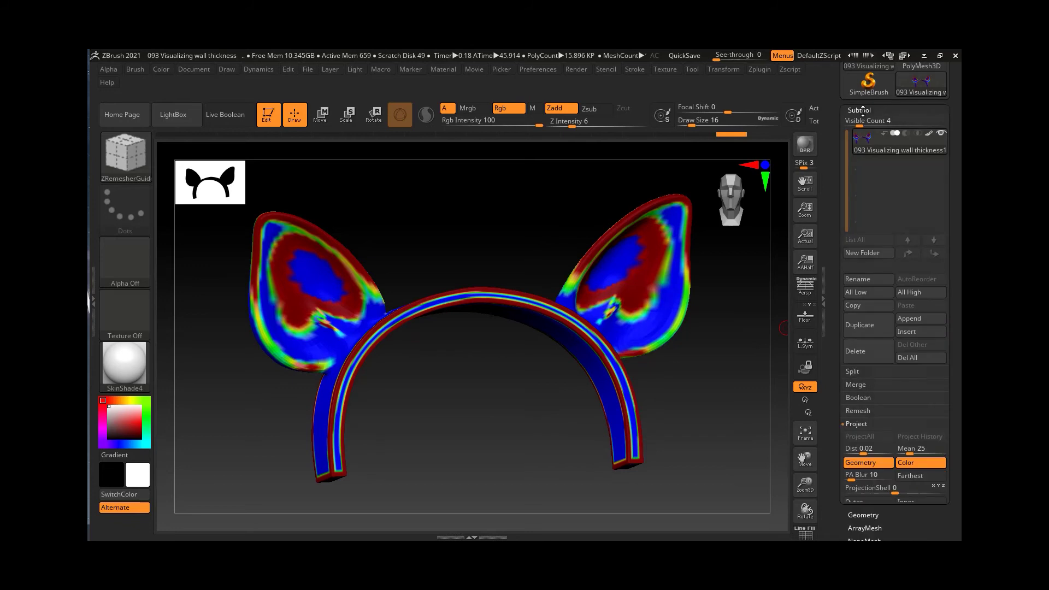
pyautogui.click(930, 134)
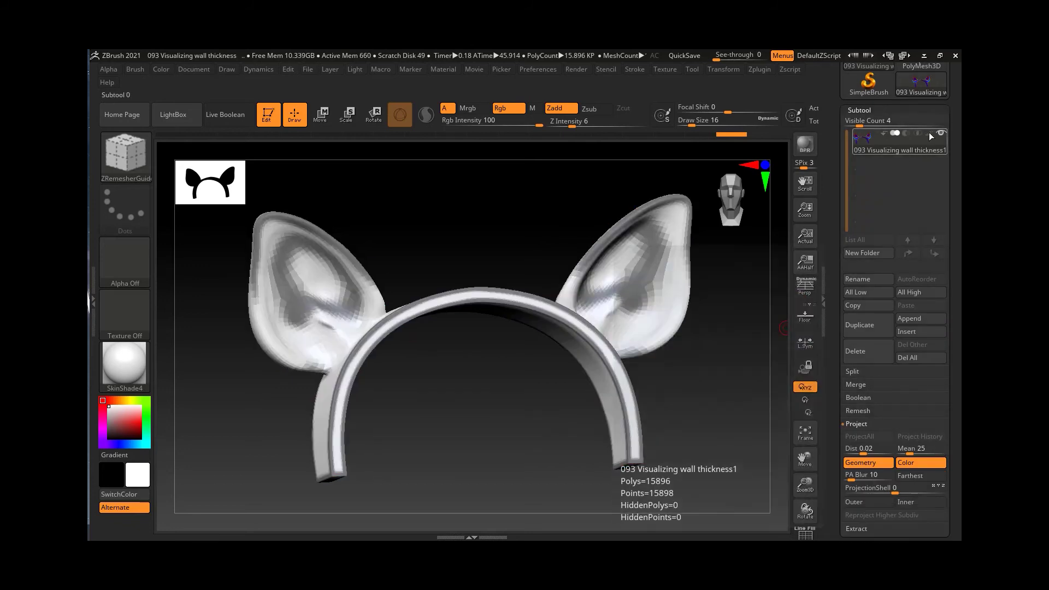
pyautogui.moveTo(705, 363)
pyautogui.mouseDown()
pyautogui.moveTo(719, 368)
pyautogui.moveTo(706, 368)
pyautogui.mouseUp()
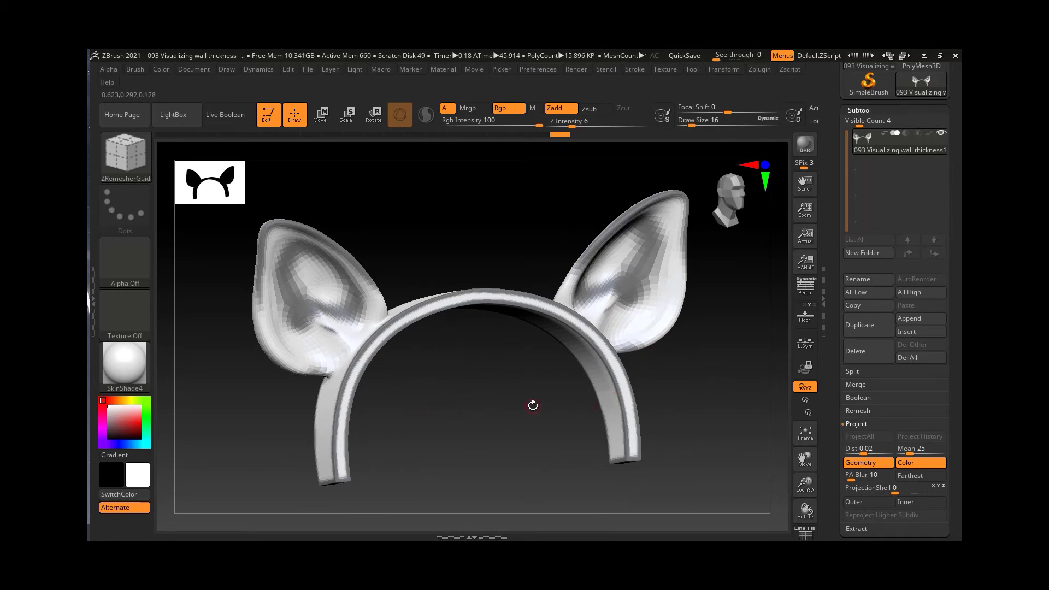
pyautogui.press('ctrl')
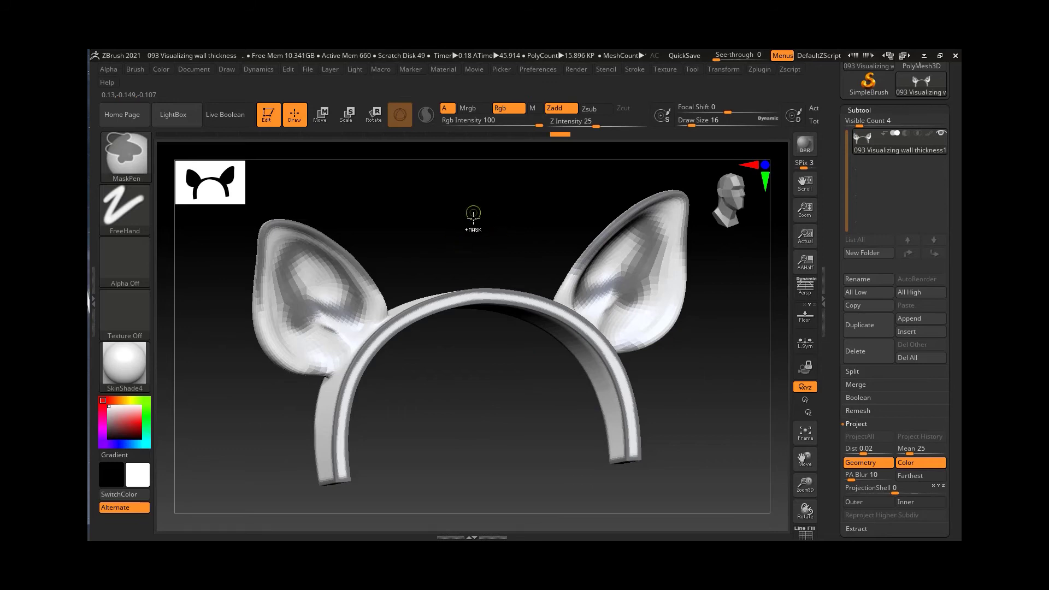
# - Invert the mask with a Ctrl-click on empty canvas, then select the Inflat brush via B, I, N
pyautogui.keyDown('ctrl'); pyautogui.click(473, 215); pyautogui.keyUp('ctrl')
pyautogui.moveTo(486, 351)
pyautogui.mouseDown()
pyautogui.moveTo(485, 382)
pyautogui.moveTo(486, 367)
pyautogui.mouseUp()
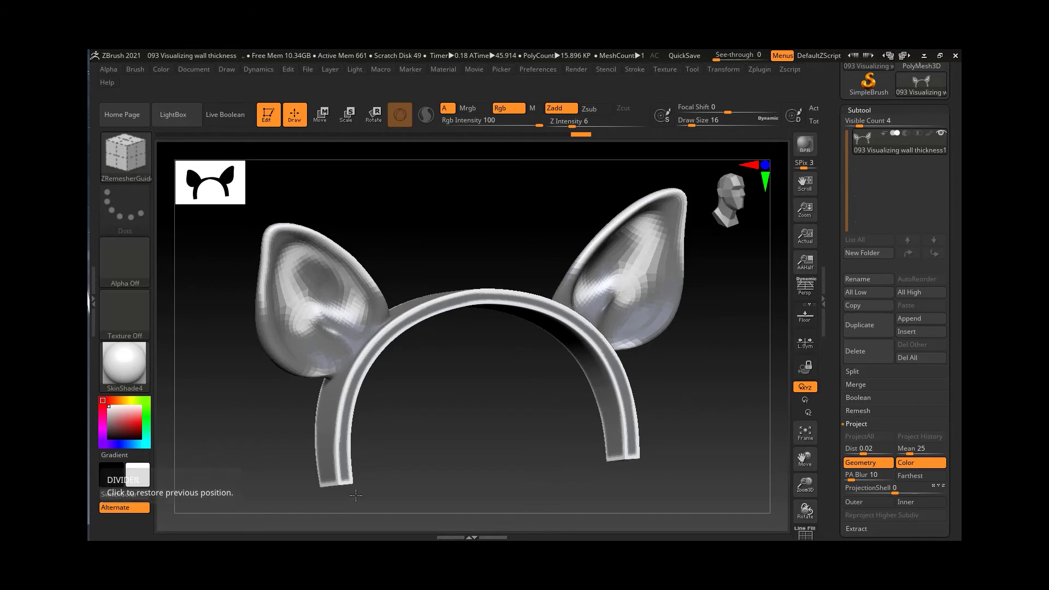
pyautogui.press('b')
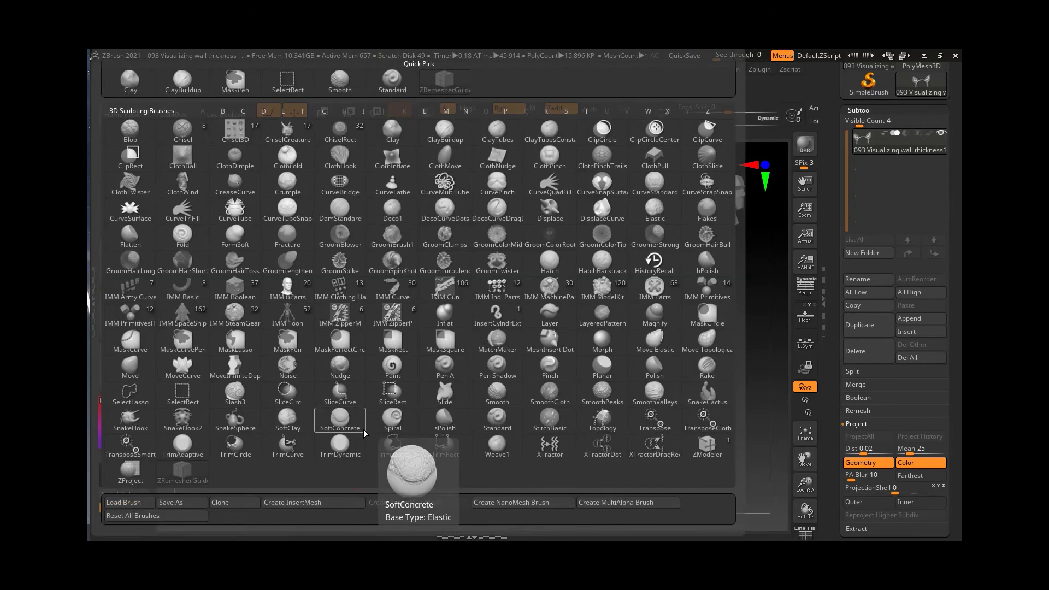
pyautogui.press('i')
pyautogui.press('n')
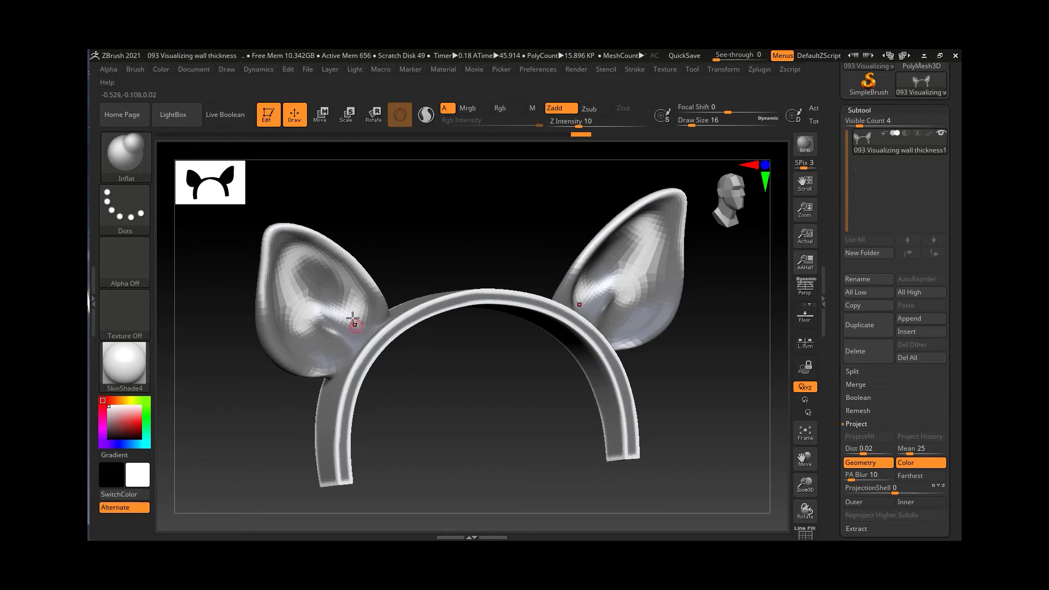
# - Enlarge the brush to size 36 and frame the headband front-on, zoomed toward the left ear
pyautogui.press(']')
pyautogui.press(']')
pyautogui.press(']')
pyautogui.press(']')
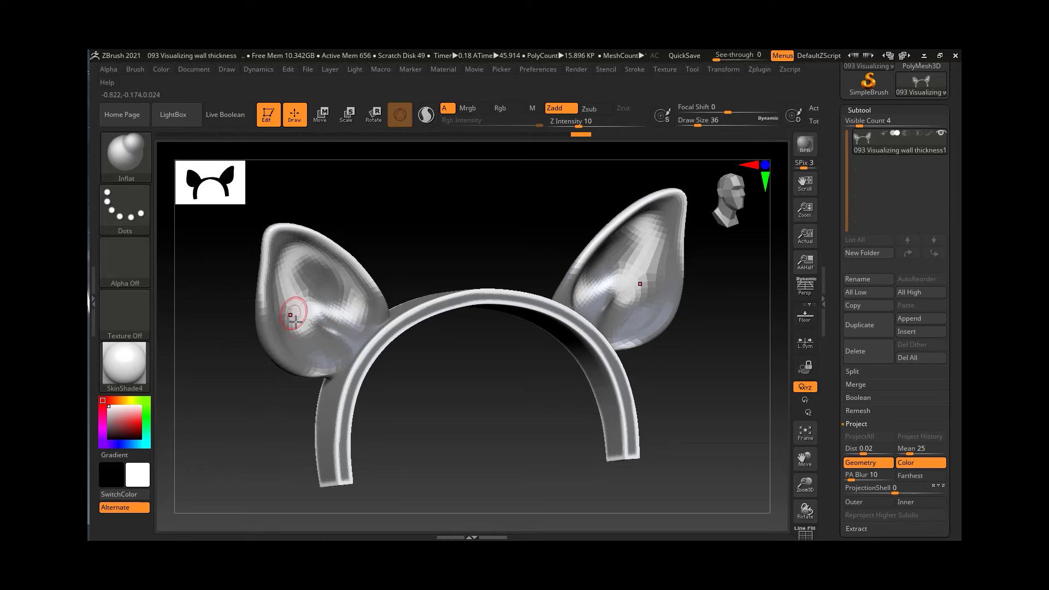
pyautogui.moveTo(408, 220)
pyautogui.keyDown('ctrl'); pyautogui.mouseDown(button='right')
pyautogui.moveTo(497, 220)
pyautogui.moveTo(423, 291)
pyautogui.mouseUp(button='right'); pyautogui.keyUp('ctrl')
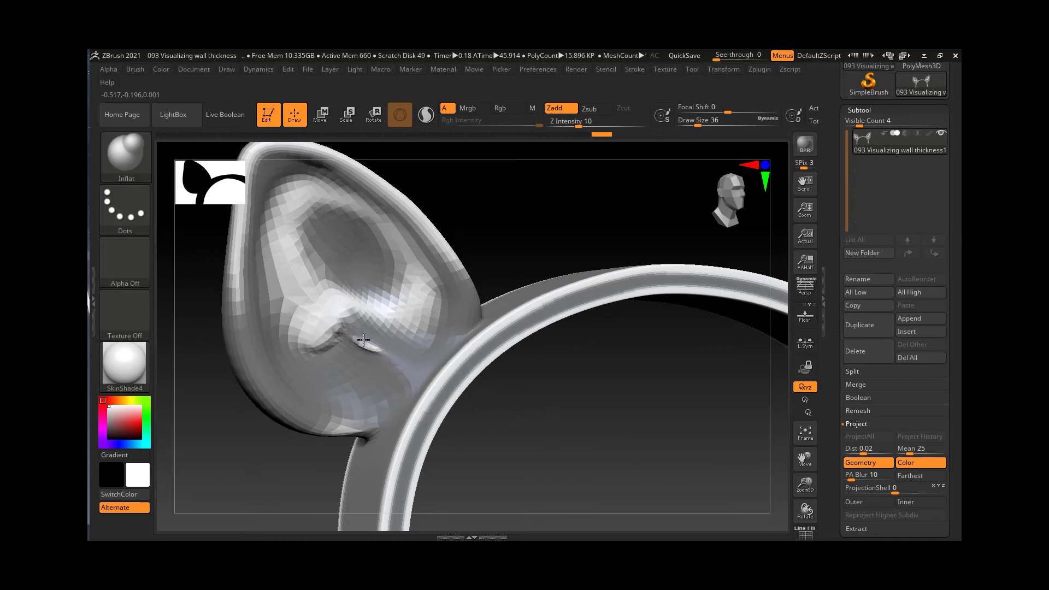
pyautogui.press('f')
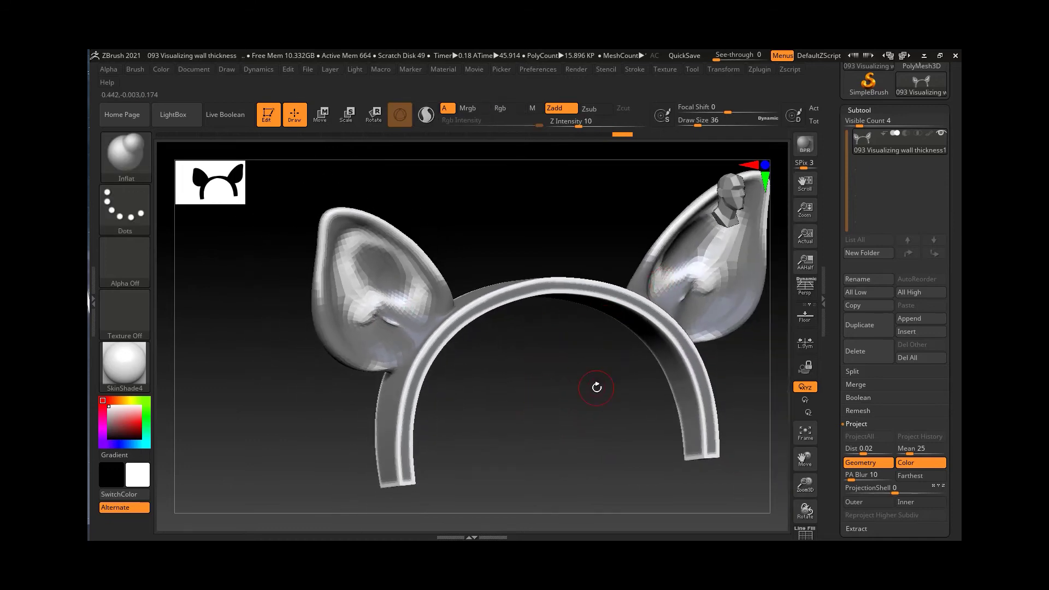
pyautogui.keyDown('shift'); pyautogui.moveTo(597, 387); pyautogui.dragTo(583, 391); pyautogui.keyUp('shift')
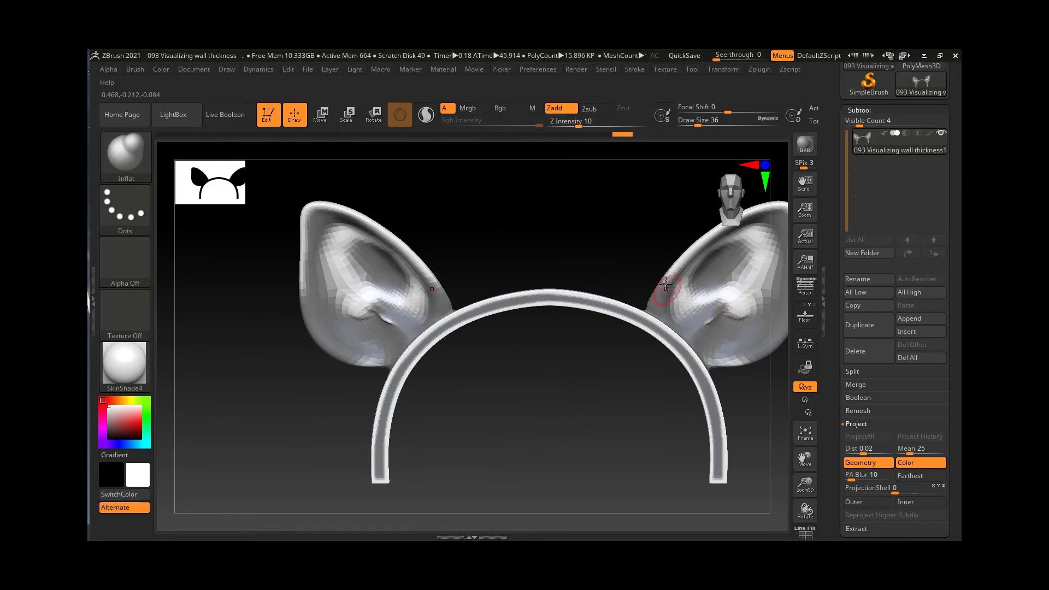
pyautogui.moveTo(531, 386); pyautogui.dragTo(518, 272)
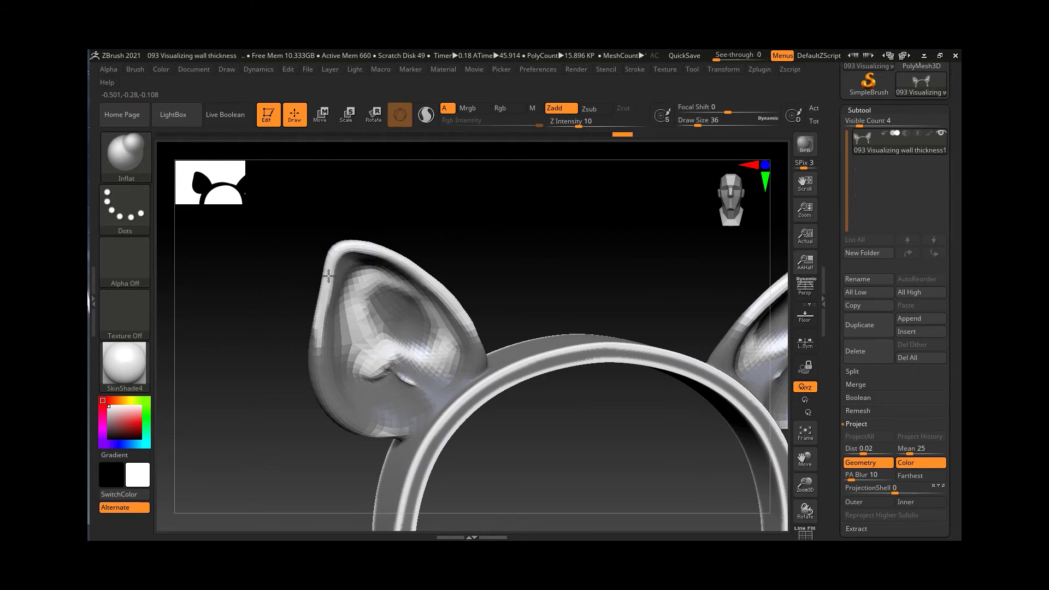
# - Inflate the left ear's thin inner surface and smooth away the dark line on it
pyautogui.click(360, 293)
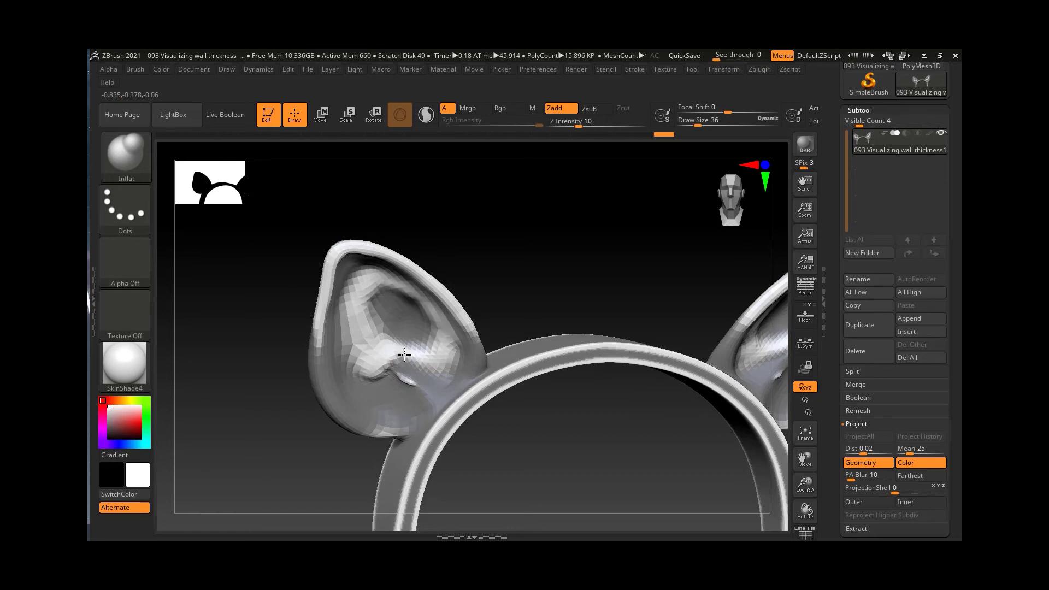
pyautogui.moveTo(459, 279)
pyautogui.mouseDown()
pyautogui.moveTo(480, 257)
pyautogui.moveTo(519, 260)
pyautogui.moveTo(538, 280)
pyautogui.moveTo(345, 311)
pyautogui.mouseUp()
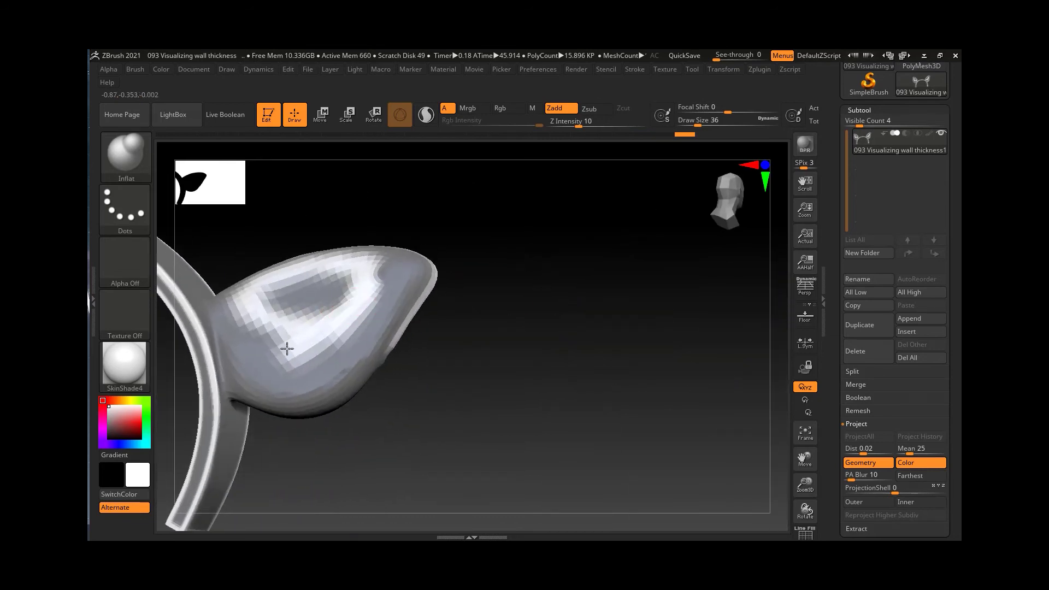
pyautogui.moveTo(262, 309); pyautogui.dragTo(253, 297)
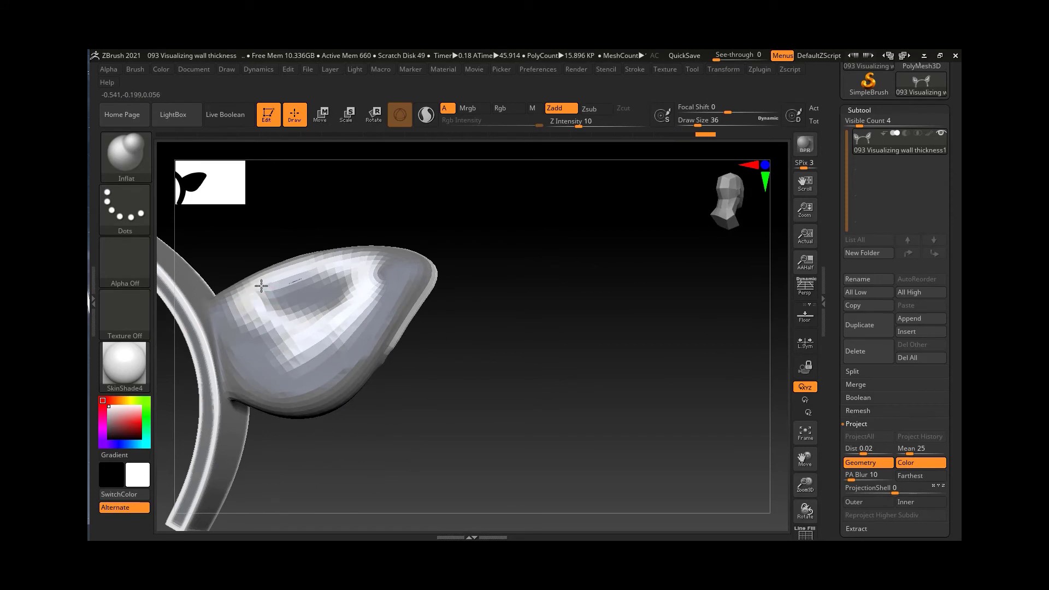
pyautogui.moveTo(276, 285); pyautogui.dragTo(273, 293)
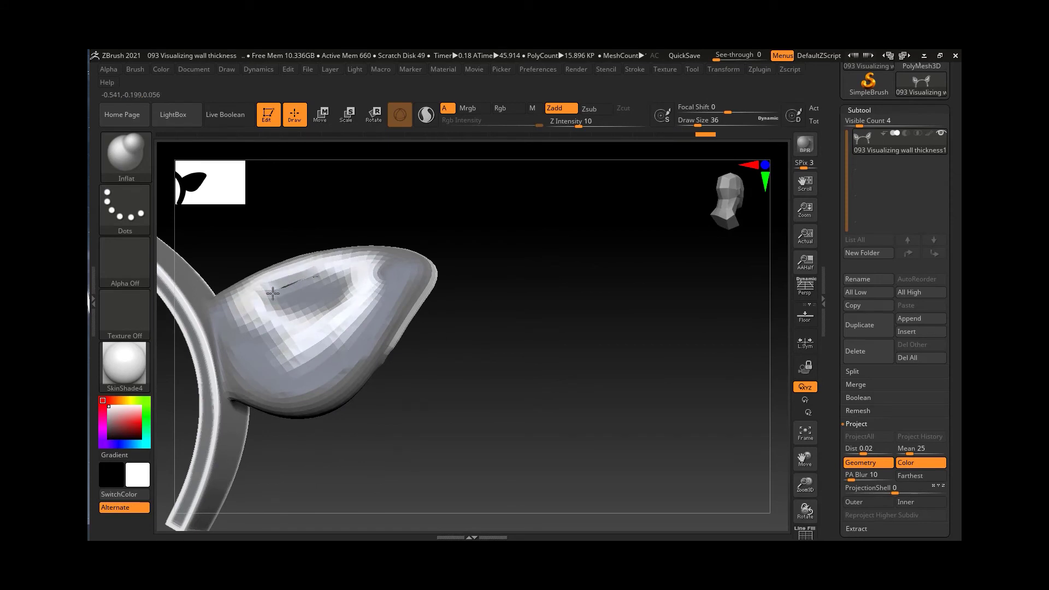
pyautogui.moveTo(367, 300)
pyautogui.keyDown('shift'); pyautogui.mouseDown()
pyautogui.moveTo(311, 283)
pyautogui.moveTo(281, 293)
pyautogui.moveTo(269, 280)
pyautogui.moveTo(297, 270)
pyautogui.mouseUp(); pyautogui.keyUp('shift')
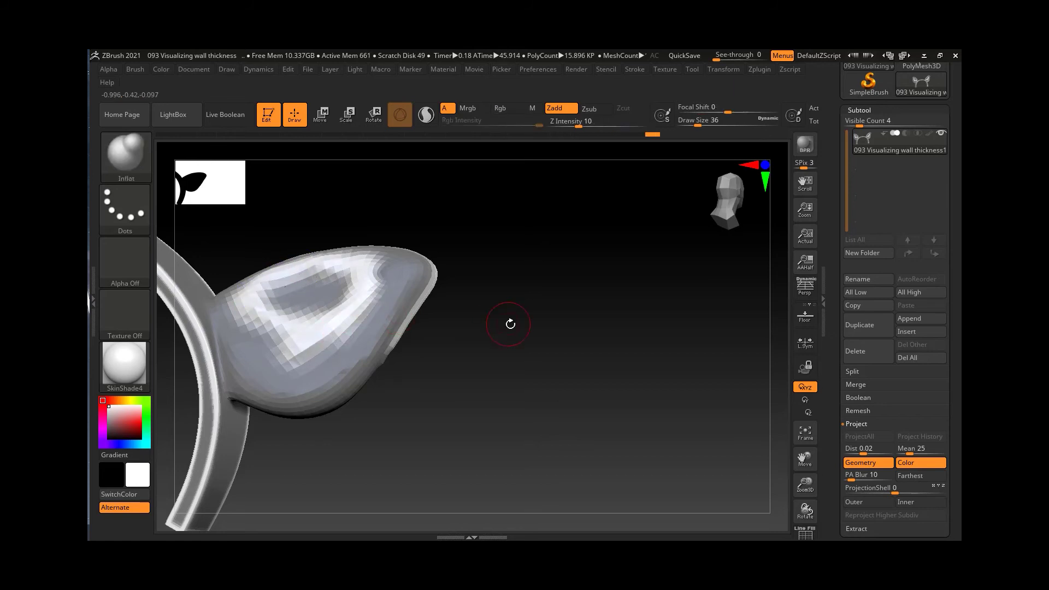
pyautogui.moveTo(510, 323)
pyautogui.mouseDown()
pyautogui.moveTo(437, 326)
pyautogui.moveTo(459, 325)
pyautogui.moveTo(414, 342)
pyautogui.moveTo(449, 352)
pyautogui.moveTo(413, 354)
pyautogui.moveTo(363, 378)
pyautogui.moveTo(425, 351)
pyautogui.moveTo(395, 335)
pyautogui.moveTo(438, 345)
pyautogui.moveTo(346, 334)
pyautogui.mouseUp()
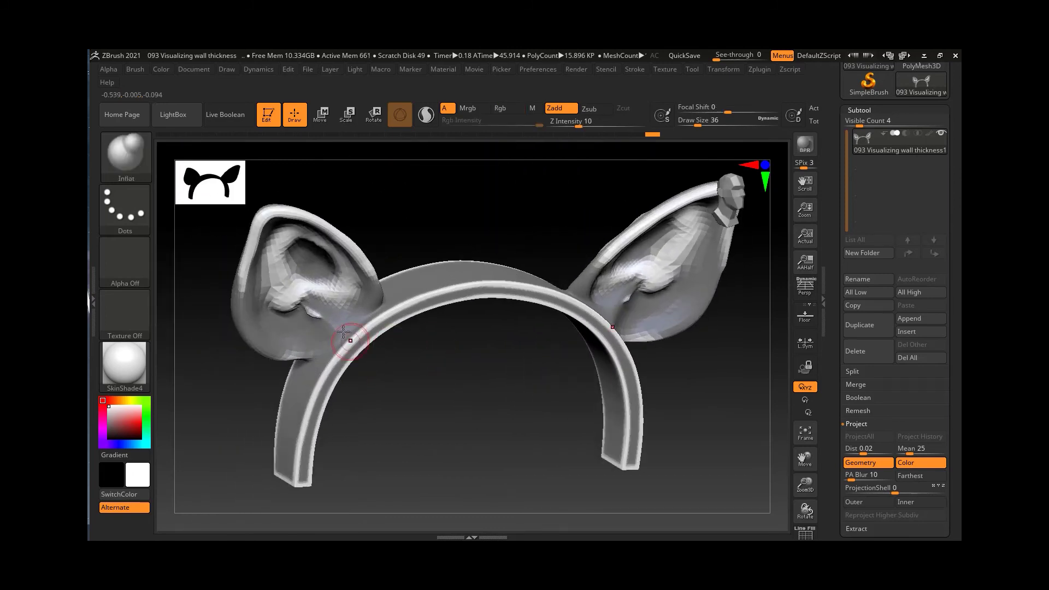
# - Smooth the left inner ear, then inflate and smooth the band's inner rim on both sides
pyautogui.press('shift')
pyautogui.press('shift')
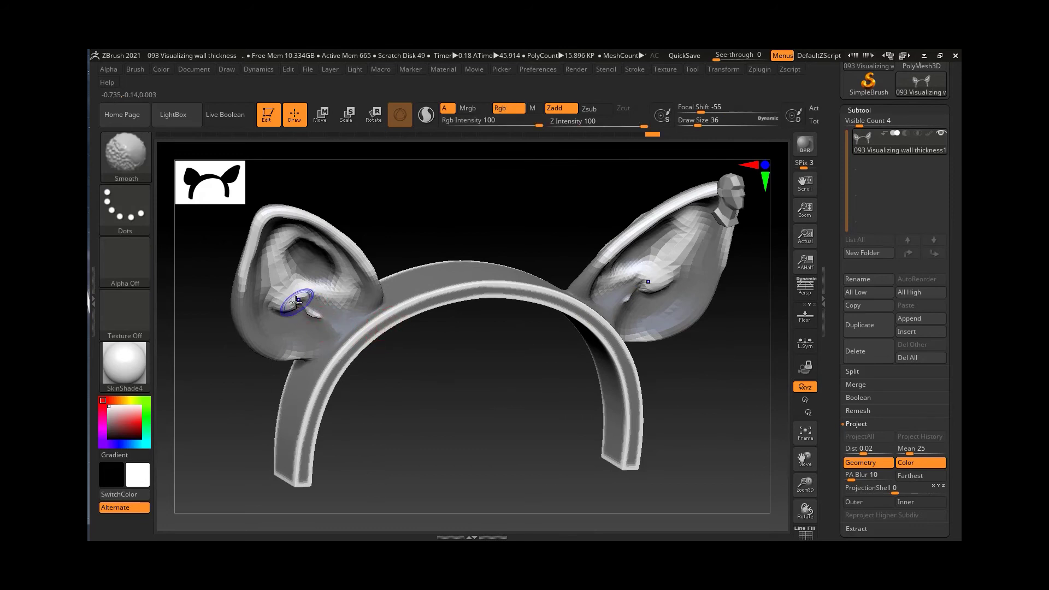
pyautogui.keyDown('shift'); pyautogui.moveTo(287, 303); pyautogui.dragTo(275, 274); pyautogui.keyUp('shift')
pyautogui.press('b')
pyautogui.press('i')
pyautogui.press('n')
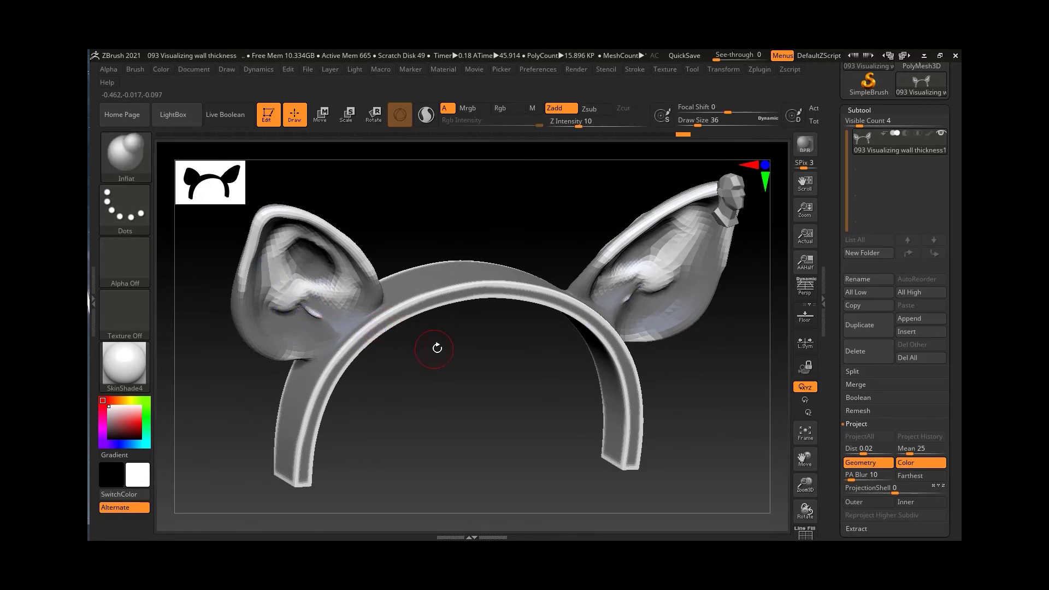
pyautogui.moveTo(433, 291)
pyautogui.mouseDown()
pyautogui.moveTo(375, 321)
pyautogui.moveTo(328, 391)
pyautogui.moveTo(305, 470)
pyautogui.moveTo(305, 437)
pyautogui.moveTo(351, 338)
pyautogui.moveTo(486, 283)
pyautogui.moveTo(431, 291)
pyautogui.moveTo(345, 345)
pyautogui.moveTo(304, 463)
pyautogui.moveTo(341, 377)
pyautogui.moveTo(387, 329)
pyautogui.moveTo(484, 288)
pyautogui.mouseUp()
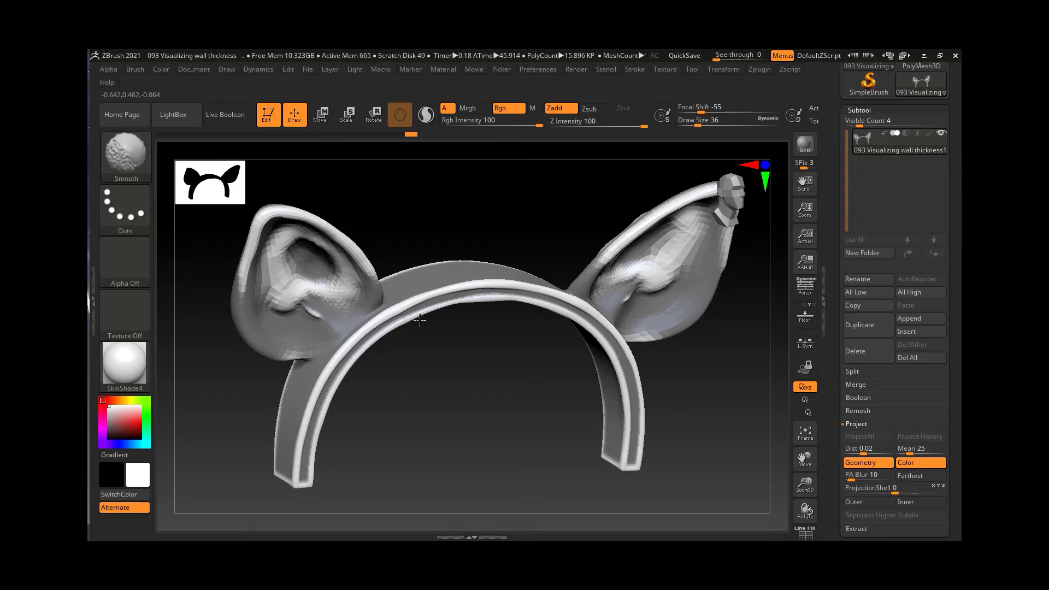
pyautogui.keyDown('shift'); pyautogui.moveTo(407, 328); pyautogui.dragTo(489, 302); pyautogui.keyUp('shift')
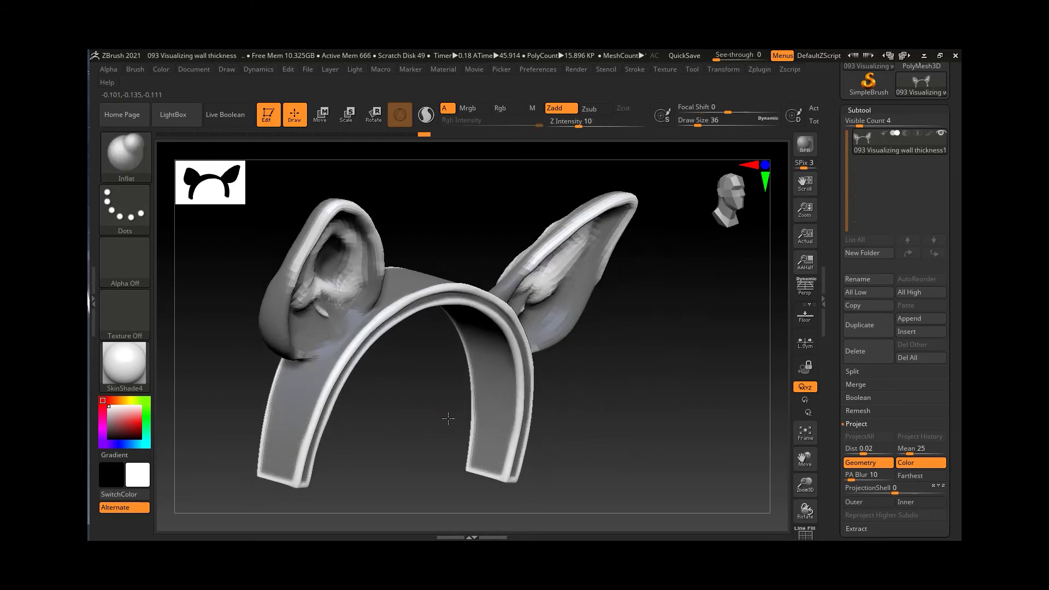
# - Inflate the band's inner rim down the right side toward the ear, then smooth it tip to top
pyautogui.moveTo(448, 418); pyautogui.dragTo(270, 480)
pyautogui.press('shift')
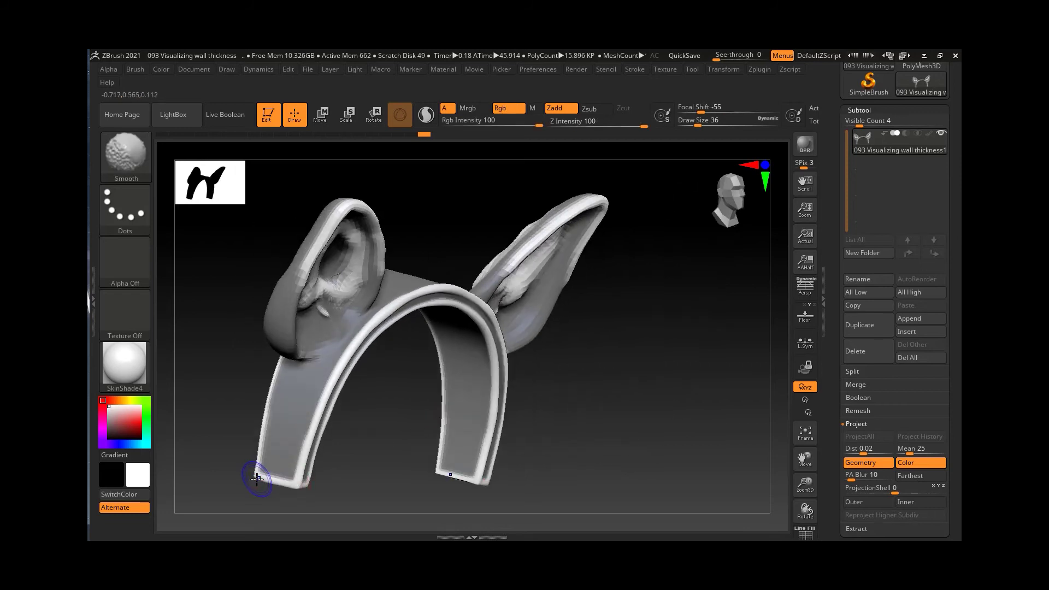
pyautogui.moveTo(342, 494)
pyautogui.mouseDown()
pyautogui.moveTo(419, 485)
pyautogui.moveTo(257, 468)
pyautogui.moveTo(248, 458)
pyautogui.mouseUp()
pyautogui.moveTo(486, 391); pyautogui.dragTo(421, 311)
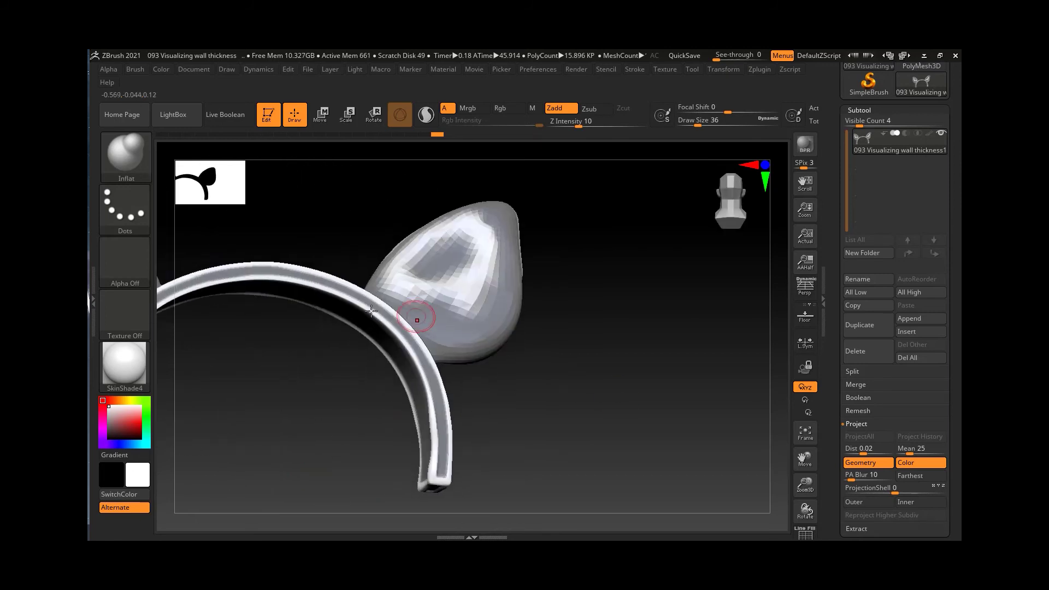
pyautogui.moveTo(325, 288)
pyautogui.mouseDown()
pyautogui.moveTo(369, 315)
pyautogui.moveTo(412, 362)
pyautogui.mouseUp()
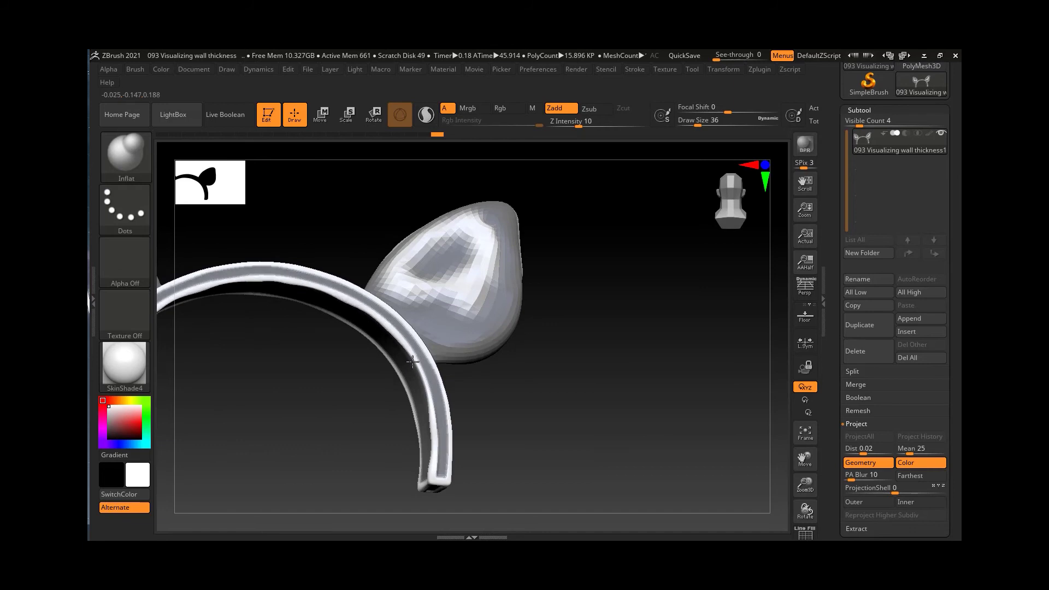
pyautogui.moveTo(428, 419)
pyautogui.mouseDown()
pyautogui.moveTo(440, 476)
pyautogui.moveTo(447, 402)
pyautogui.moveTo(416, 341)
pyautogui.moveTo(321, 275)
pyautogui.moveTo(235, 265)
pyautogui.moveTo(296, 281)
pyautogui.mouseUp()
pyautogui.press('shift')
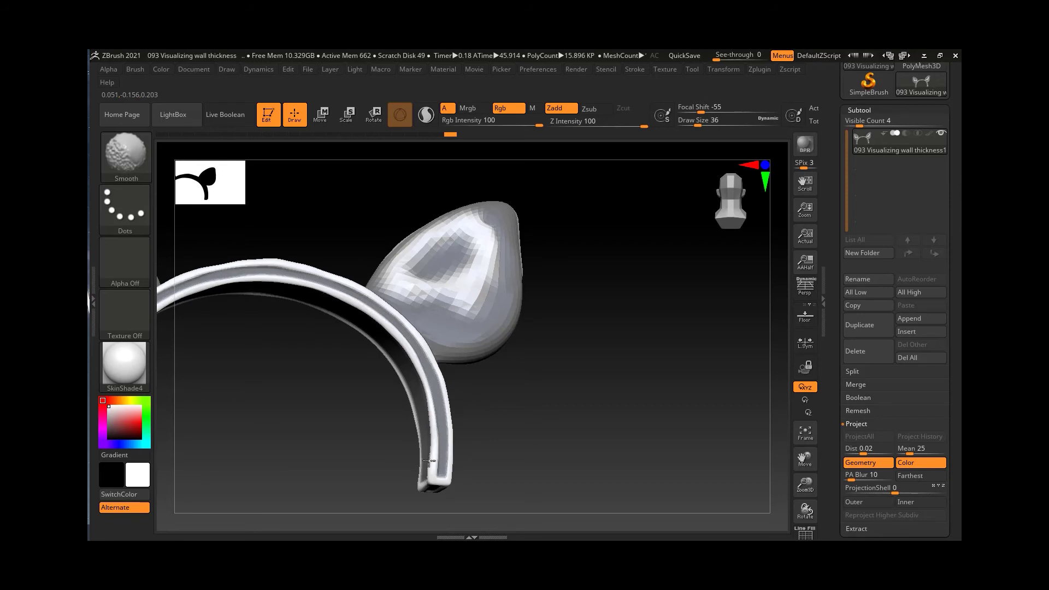
pyautogui.moveTo(429, 460)
pyautogui.keyDown('shift'); pyautogui.mouseDown()
pyautogui.moveTo(433, 484)
pyautogui.moveTo(448, 455)
pyautogui.moveTo(393, 322)
pyautogui.moveTo(307, 264)
pyautogui.mouseUp(); pyautogui.keyUp('shift')
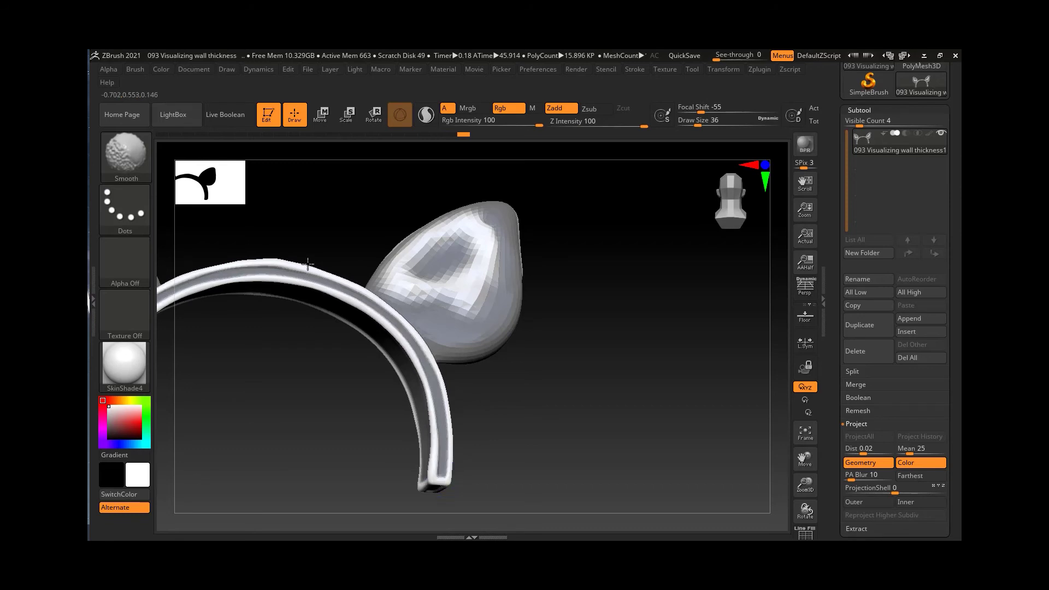
# - Frame the whole headband and turn it to a three-quarter view showing both ears
pyautogui.moveTo(527, 398)
pyautogui.mouseDown()
pyautogui.moveTo(573, 368)
pyautogui.moveTo(634, 374)
pyautogui.mouseUp()
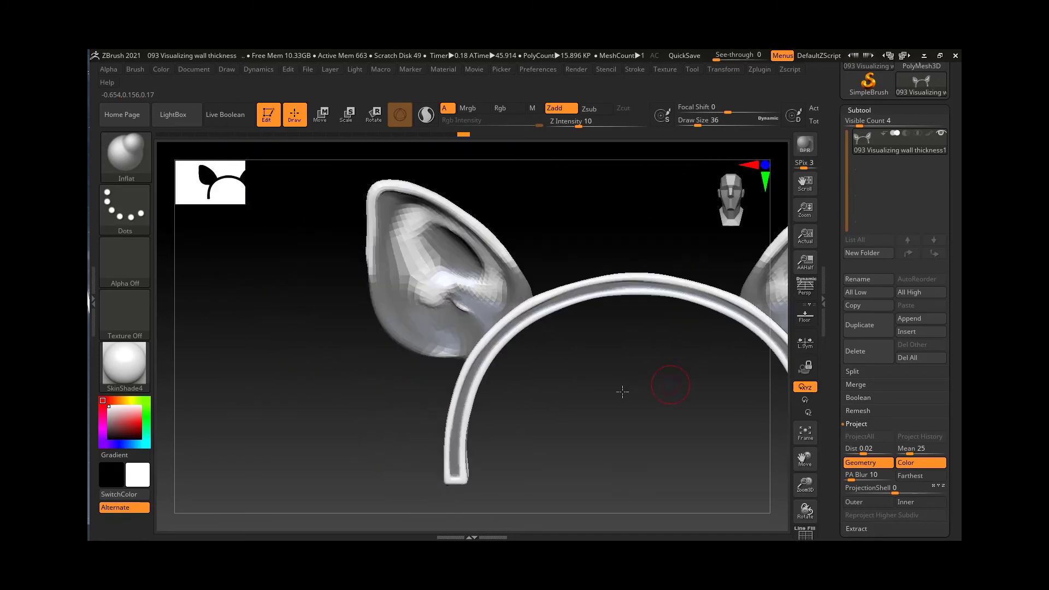
pyautogui.press('f')
pyautogui.moveTo(581, 398); pyautogui.dragTo(575, 300)
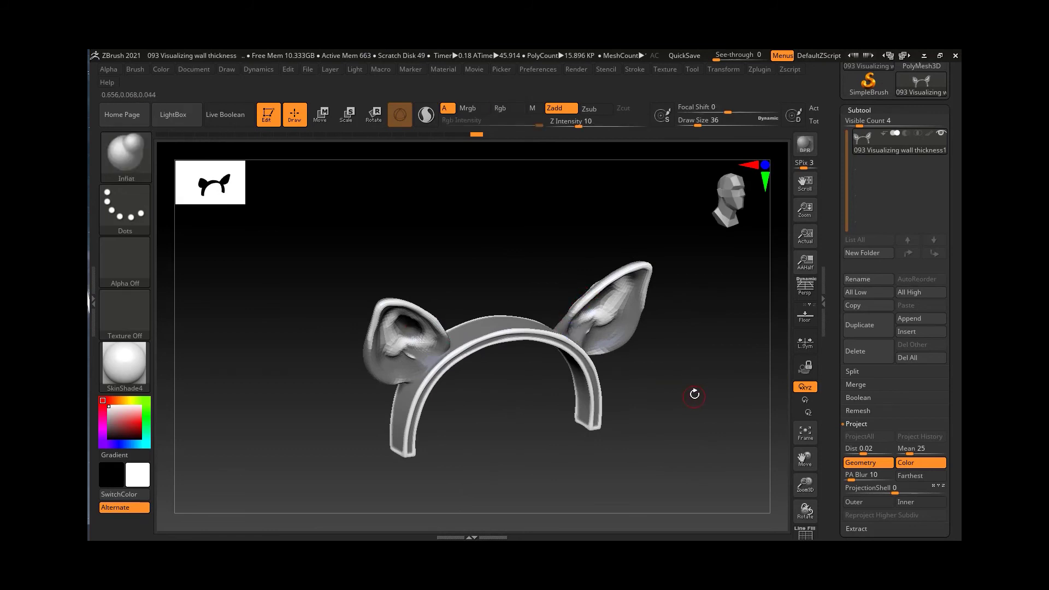
pyautogui.moveTo(693, 394)
pyautogui.mouseDown()
pyautogui.moveTo(681, 382)
pyautogui.moveTo(662, 445)
pyautogui.moveTo(681, 409)
pyautogui.mouseUp()
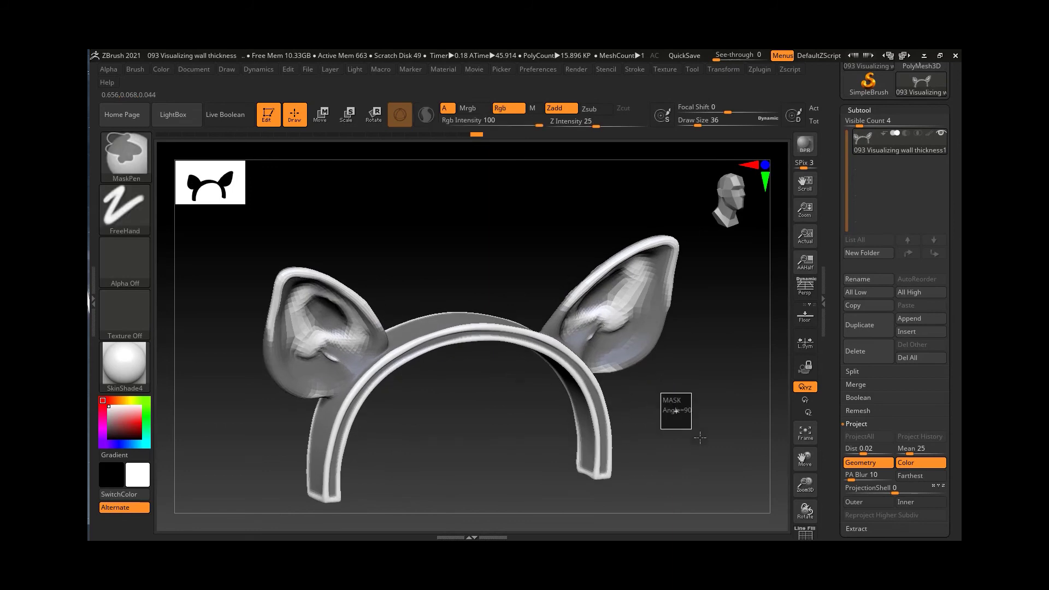
# - Clear the mask and colour the headband by wall thickness with Polypaint From Thickness
pyautogui.keyDown('ctrl'); pyautogui.click(680, 412); pyautogui.keyUp('ctrl')
pyautogui.moveTo(960, 417); pyautogui.dragTo(960, 314)
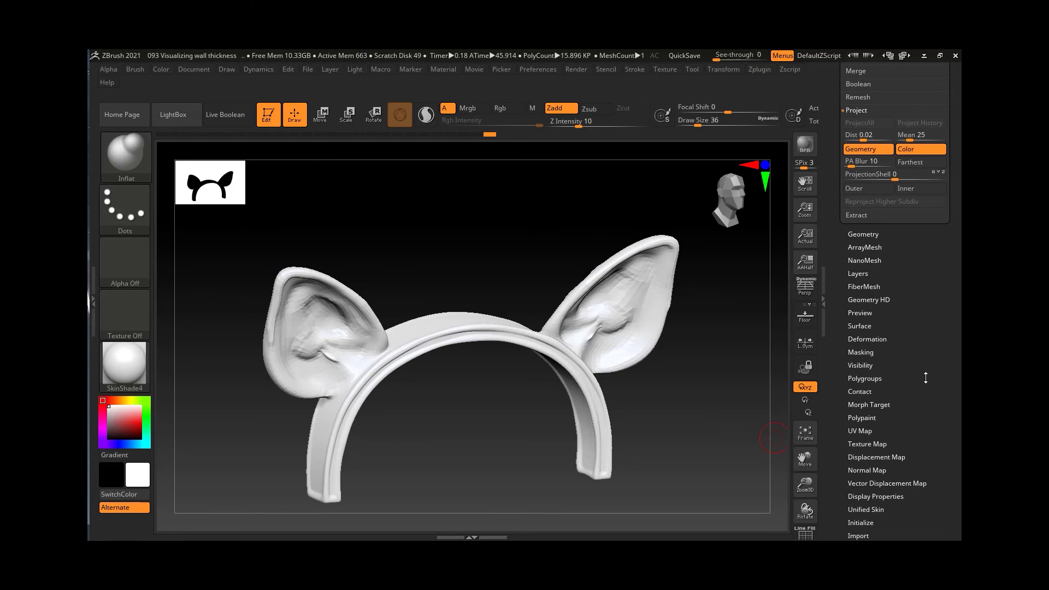
pyautogui.moveTo(925, 378); pyautogui.dragTo(861, 358)
pyautogui.click(858, 393)
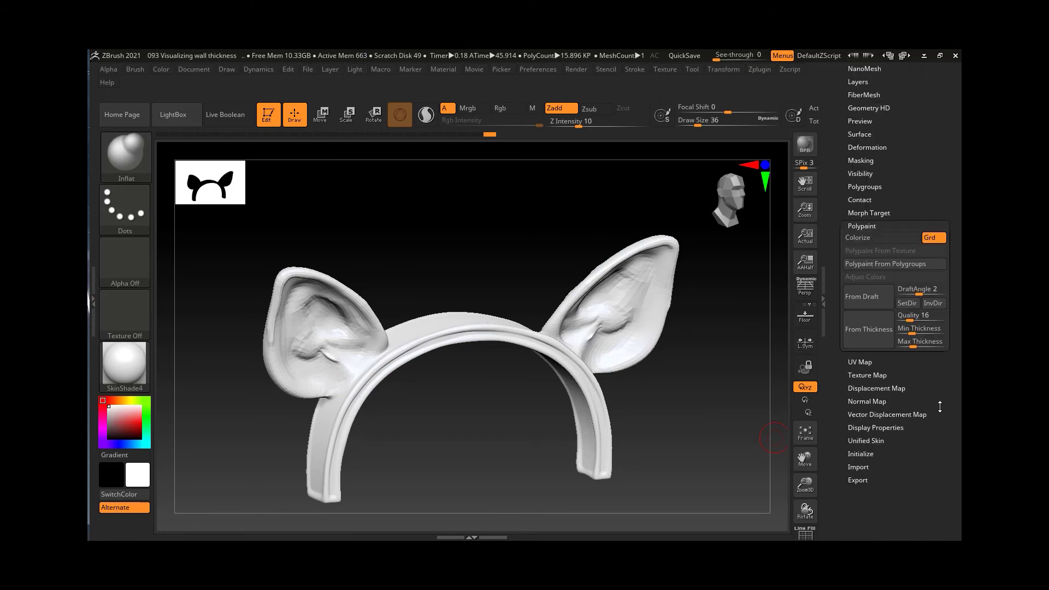
pyautogui.moveTo(939, 406); pyautogui.dragTo(939, 465)
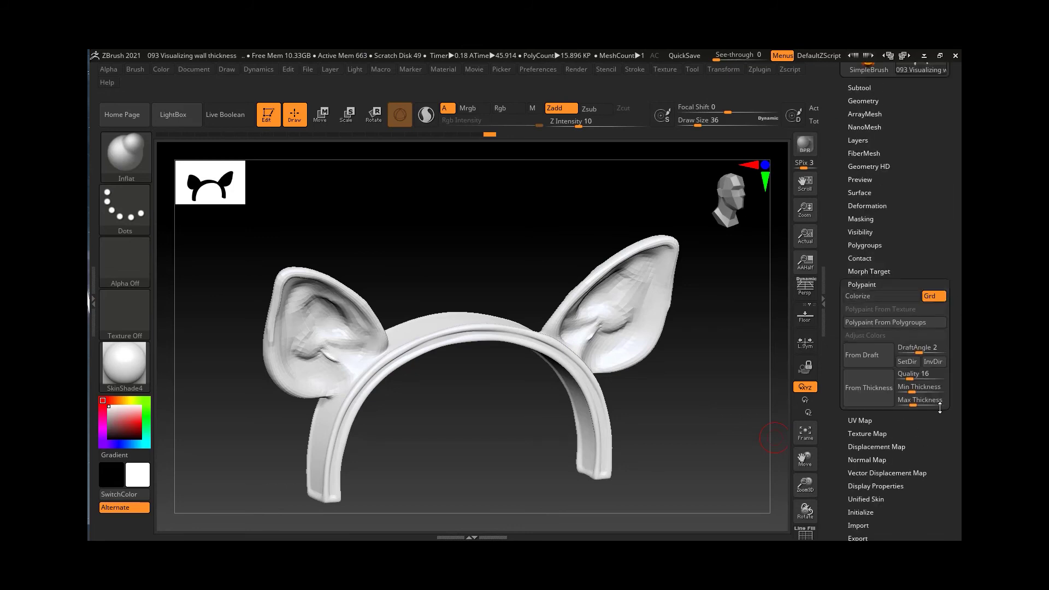
pyautogui.click(865, 389)
pyautogui.moveTo(719, 393); pyautogui.dragTo(641, 393)
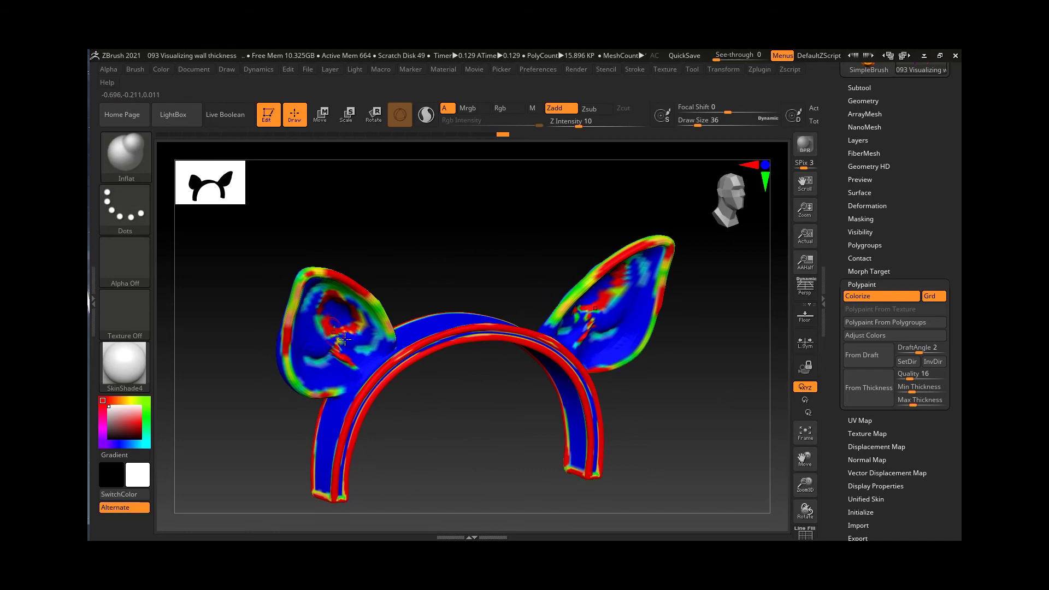
# - Smooth the thin patches on both ears and recalculate the thickness colouring
pyautogui.moveTo(335, 309)
pyautogui.keyDown('shift'); pyautogui.mouseDown()
pyautogui.moveTo(330, 330)
pyautogui.moveTo(323, 305)
pyautogui.moveTo(356, 331)
pyautogui.moveTo(347, 301)
pyautogui.mouseUp(); pyautogui.keyUp('shift')
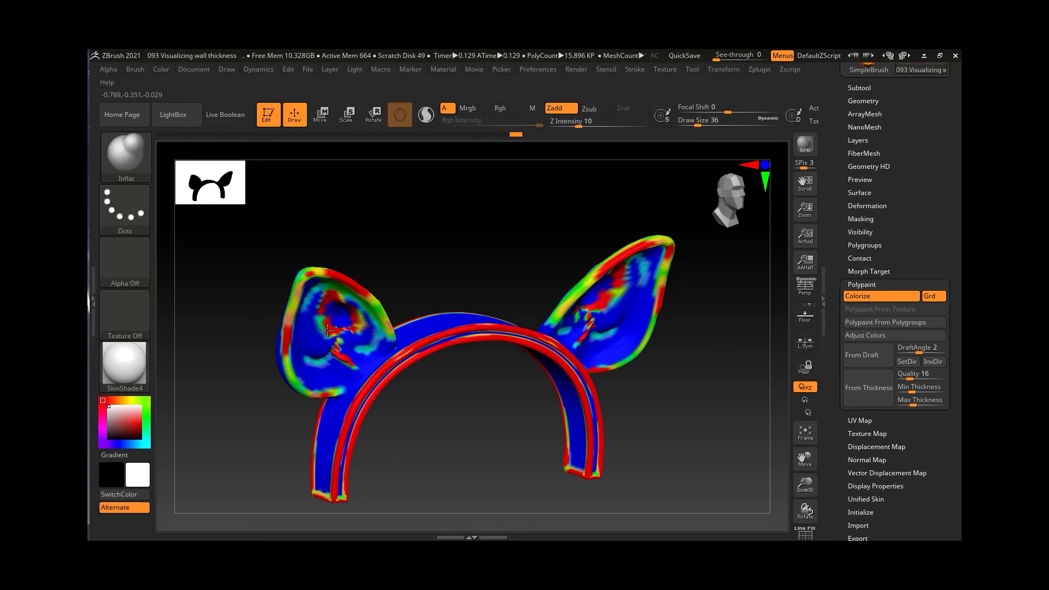
pyautogui.moveTo(354, 282)
pyautogui.mouseDown()
pyautogui.moveTo(330, 273)
pyautogui.moveTo(380, 310)
pyautogui.moveTo(322, 273)
pyautogui.moveTo(280, 354)
pyautogui.moveTo(298, 283)
pyautogui.mouseUp()
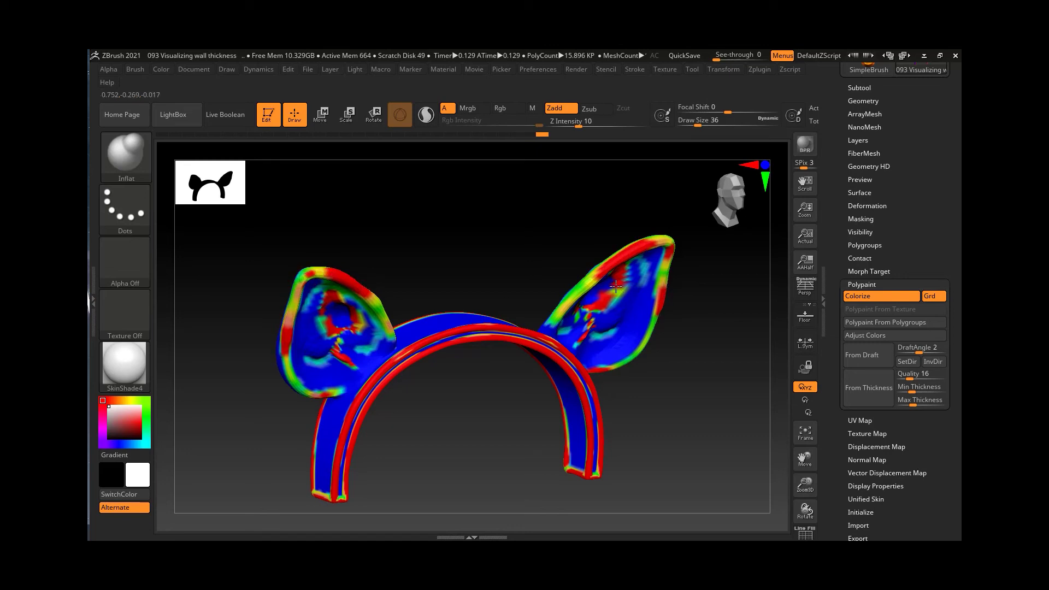
pyautogui.moveTo(615, 285)
pyautogui.mouseDown()
pyautogui.moveTo(585, 315)
pyautogui.moveTo(584, 340)
pyautogui.moveTo(606, 263)
pyautogui.mouseUp()
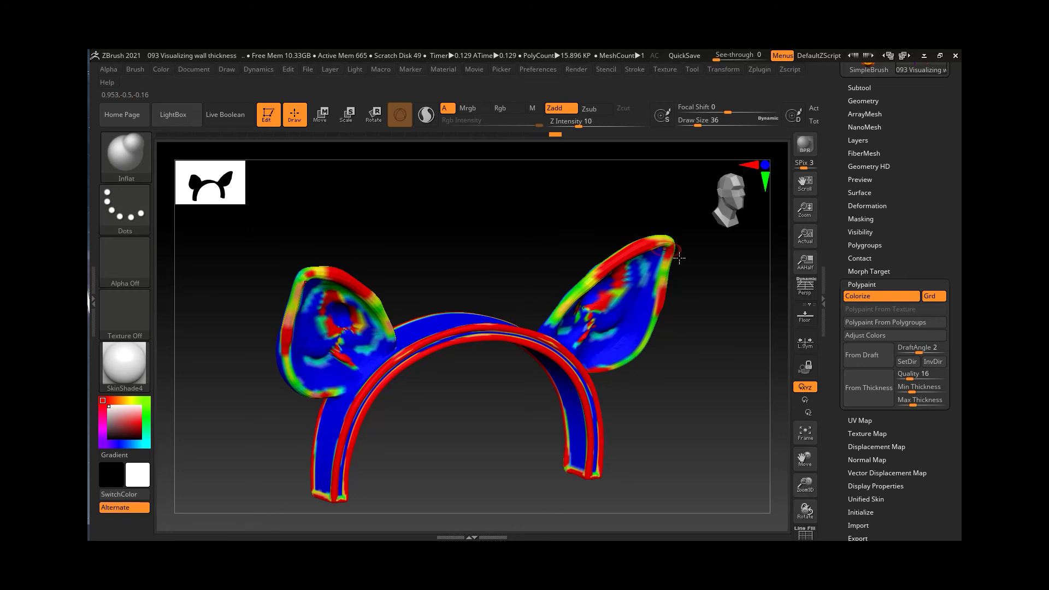
pyautogui.moveTo(679, 258); pyautogui.dragTo(653, 323)
pyautogui.moveTo(543, 379); pyautogui.dragTo(583, 398)
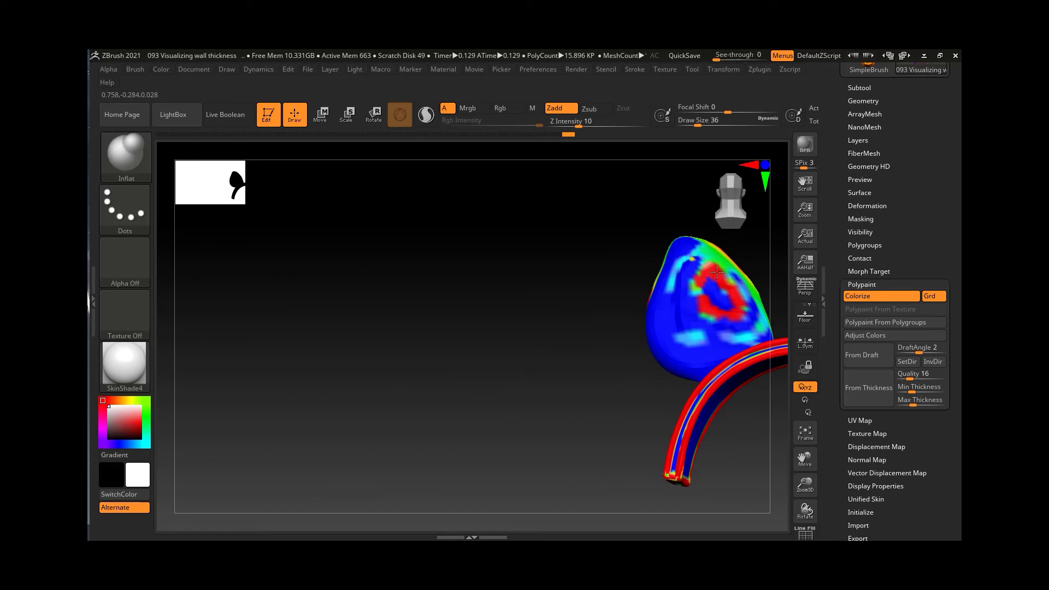
pyautogui.moveTo(614, 374); pyautogui.dragTo(549, 415)
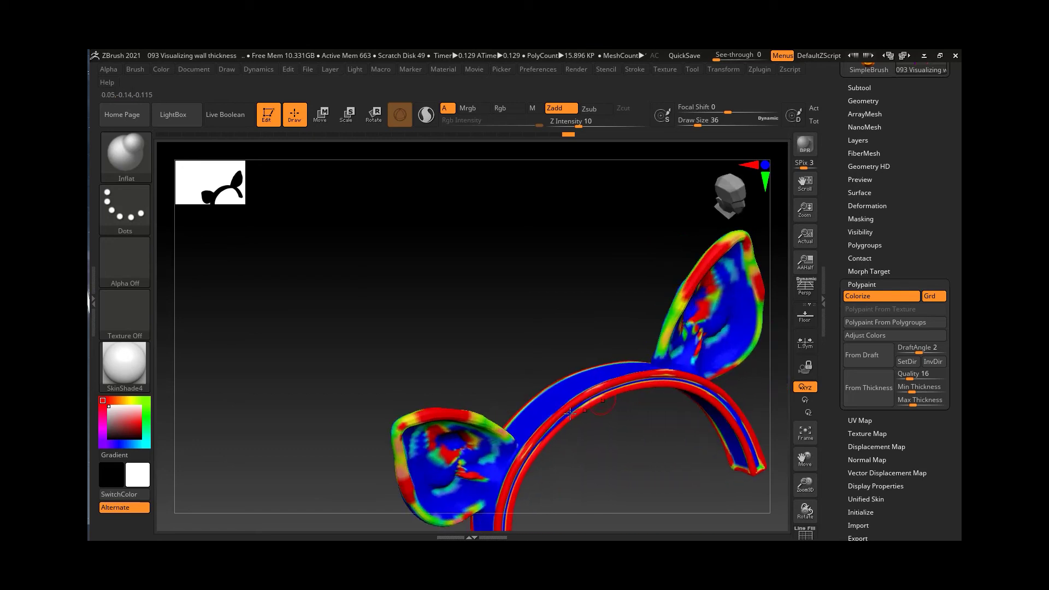
pyautogui.moveTo(609, 451); pyautogui.dragTo(736, 445)
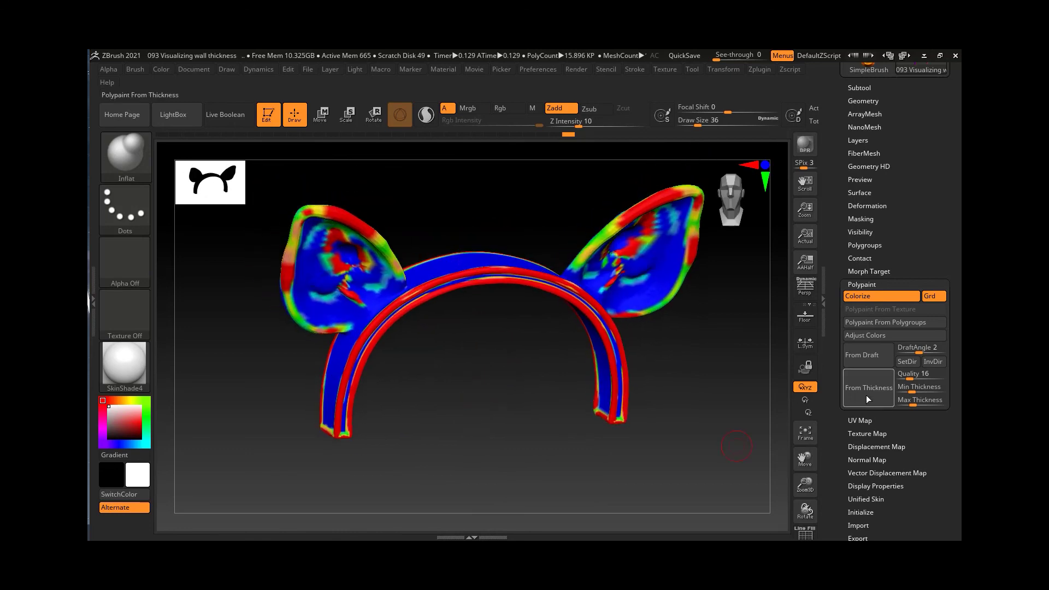
pyautogui.click(867, 396)
# - Turn the headband front-on and refresh the From Thickness colouring on the ears
pyautogui.moveTo(711, 395); pyautogui.dragTo(551, 393)
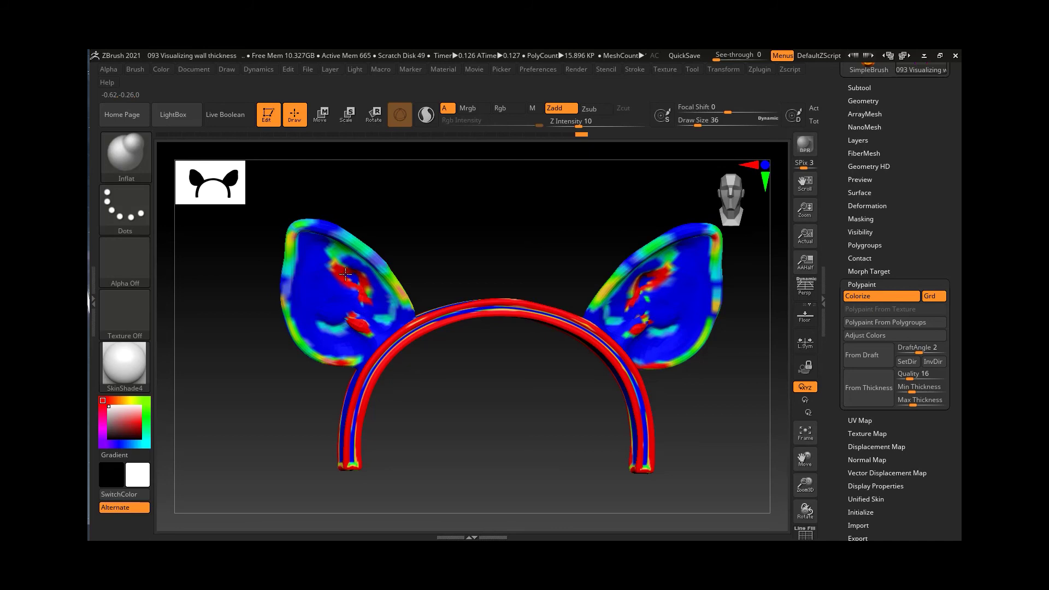
pyautogui.click(866, 388)
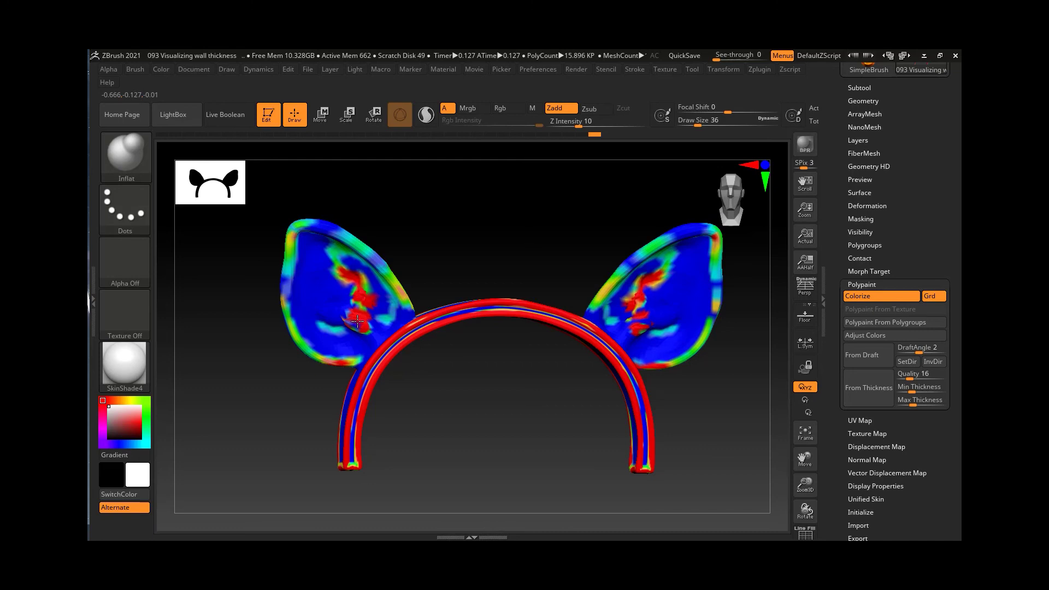
pyautogui.click(866, 388)
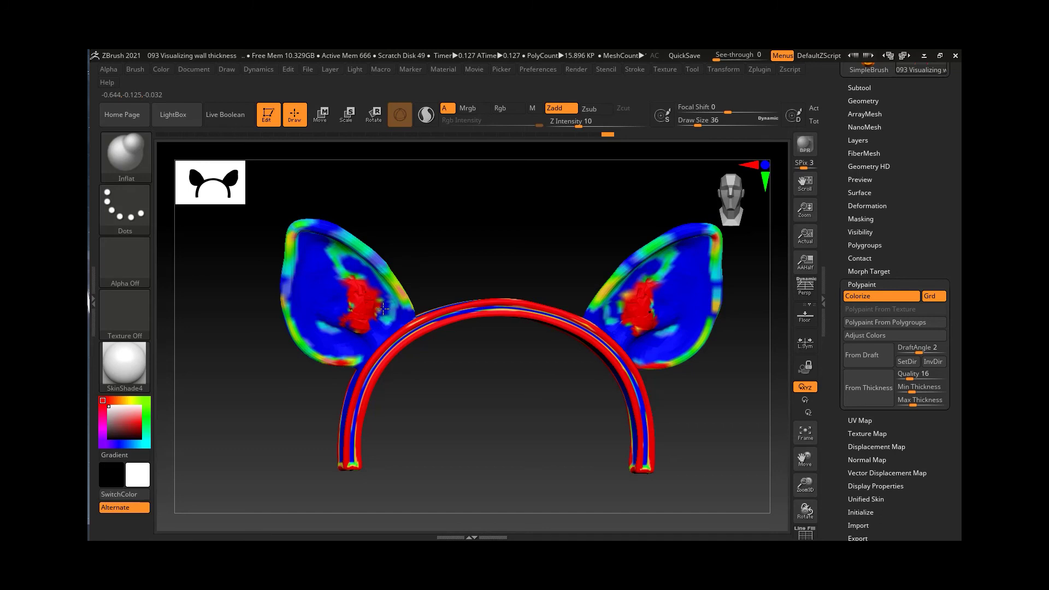
pyautogui.click(867, 390)
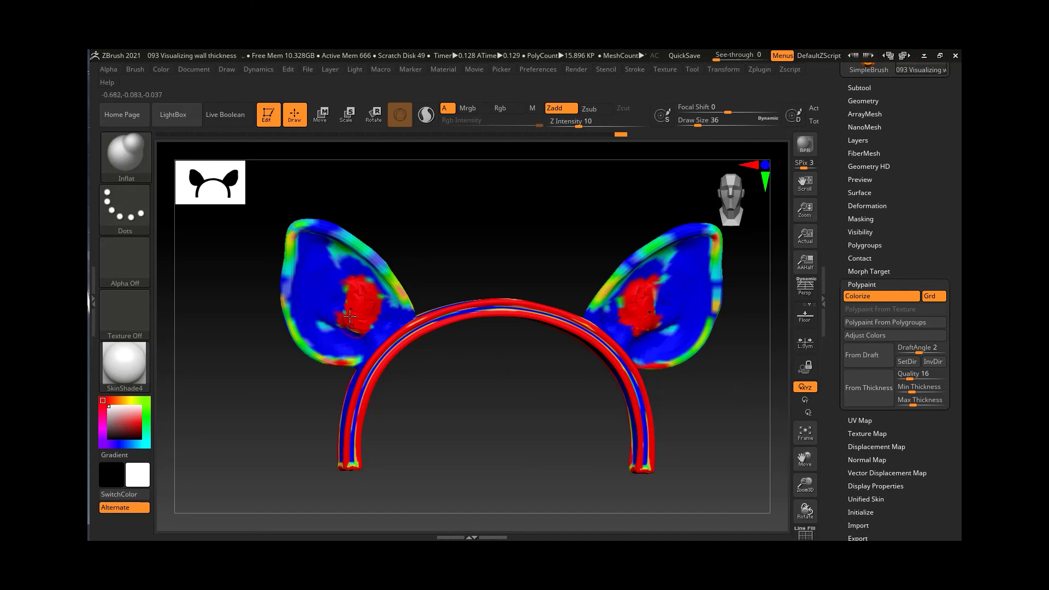
# - Smooth the red thin patches on both ears, refreshing the thickness colouring between passes
pyautogui.press('shift')
pyautogui.moveTo(378, 310)
pyautogui.keyDown('shift'); pyautogui.mouseDown()
pyautogui.moveTo(361, 328)
pyautogui.moveTo(355, 282)
pyautogui.mouseUp(); pyautogui.keyUp('shift')
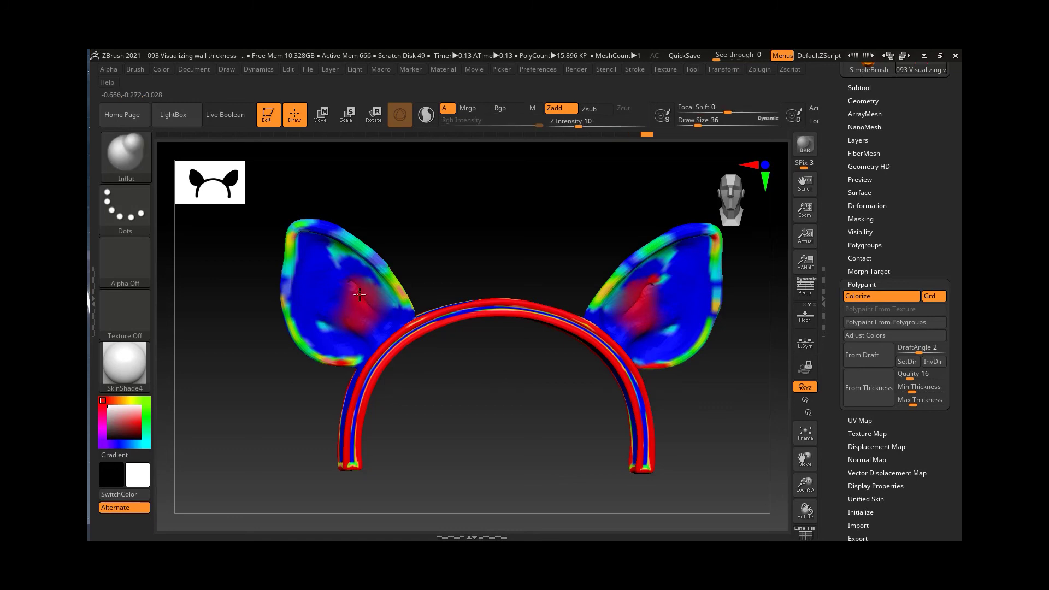
pyautogui.click(871, 388)
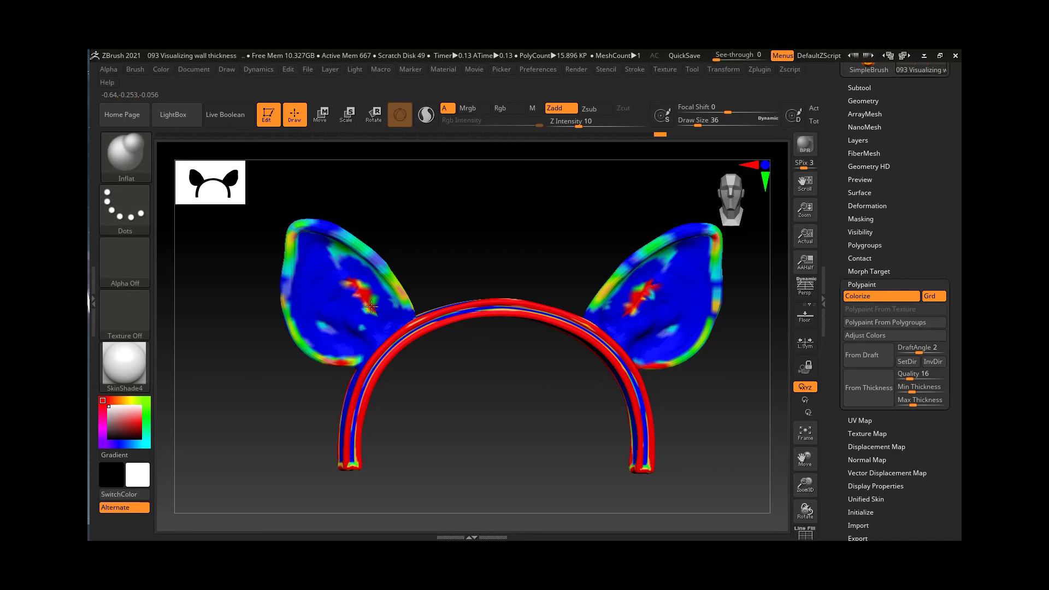
pyautogui.press('shift')
pyautogui.keyDown('shift'); pyautogui.moveTo(370, 308); pyautogui.dragTo(348, 275); pyautogui.keyUp('shift')
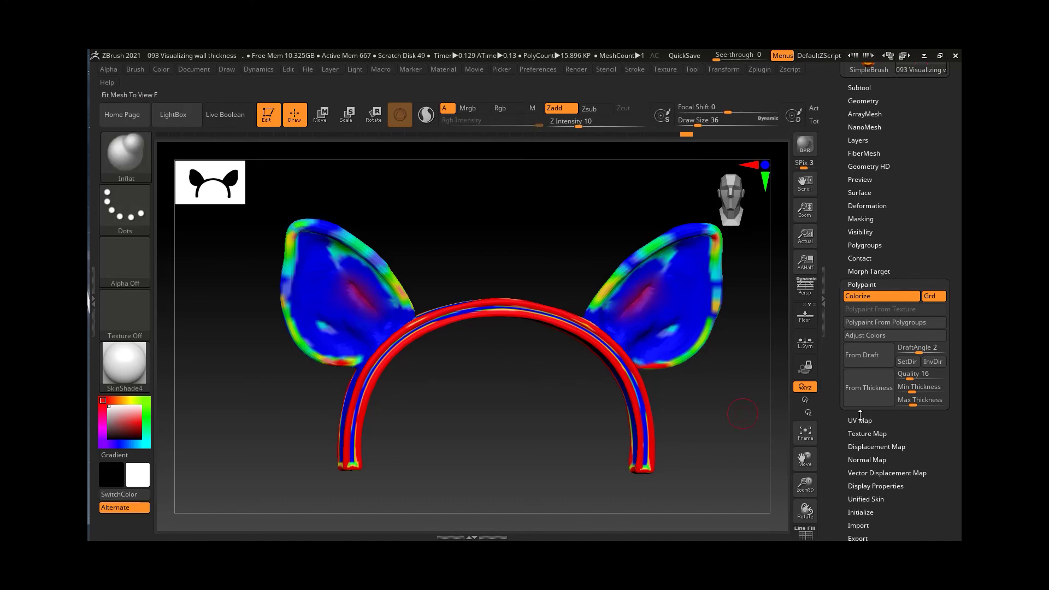
pyautogui.click(848, 401)
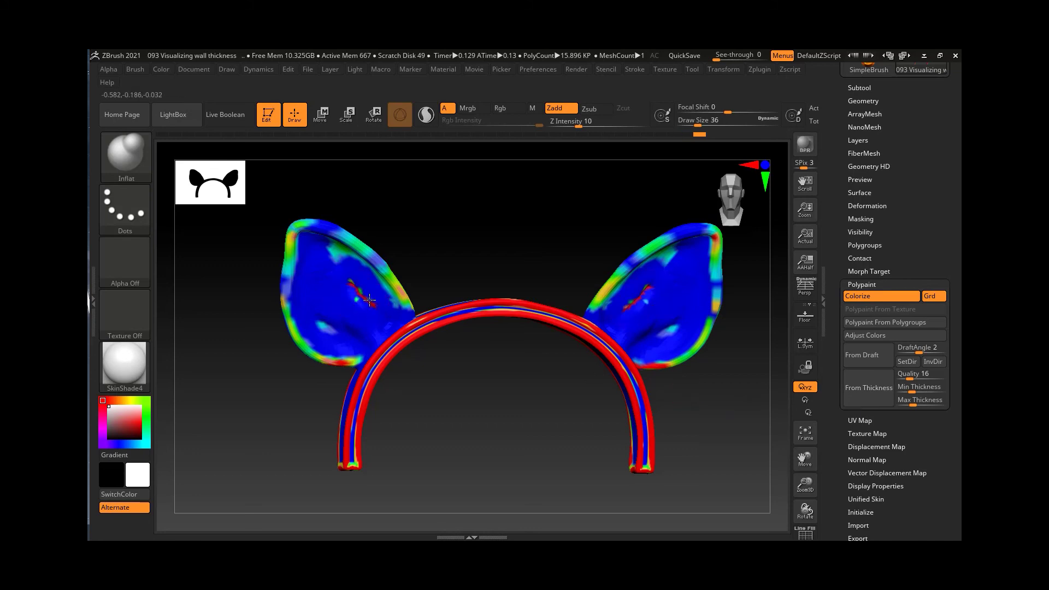
pyautogui.keyDown('shift'); pyautogui.moveTo(369, 305); pyautogui.dragTo(347, 279); pyautogui.keyUp('shift')
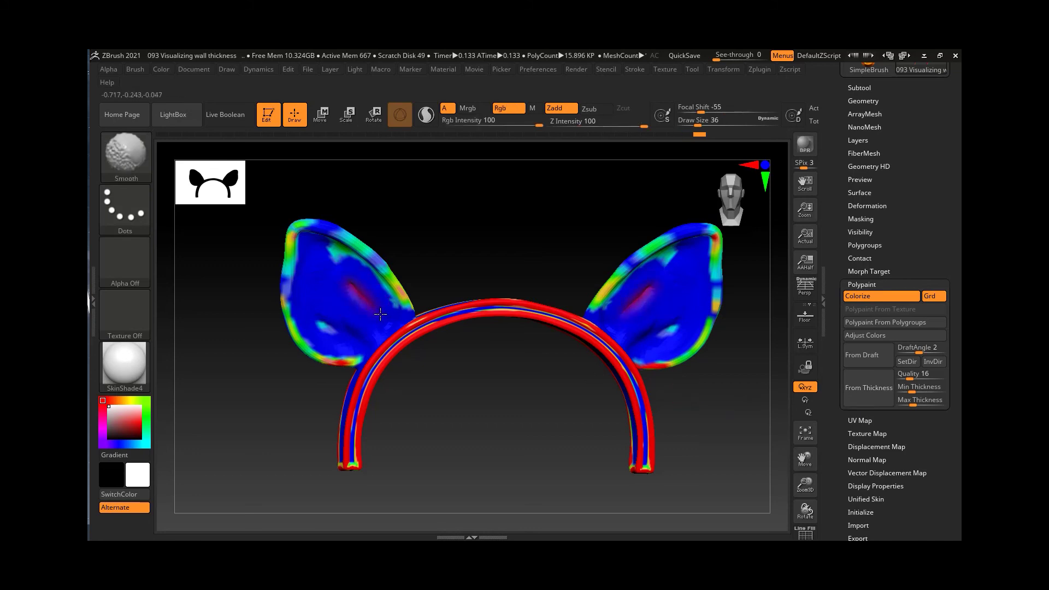
# - Recompute the thickness colouring while orbiting between side and front views of the ears
pyautogui.click(866, 387)
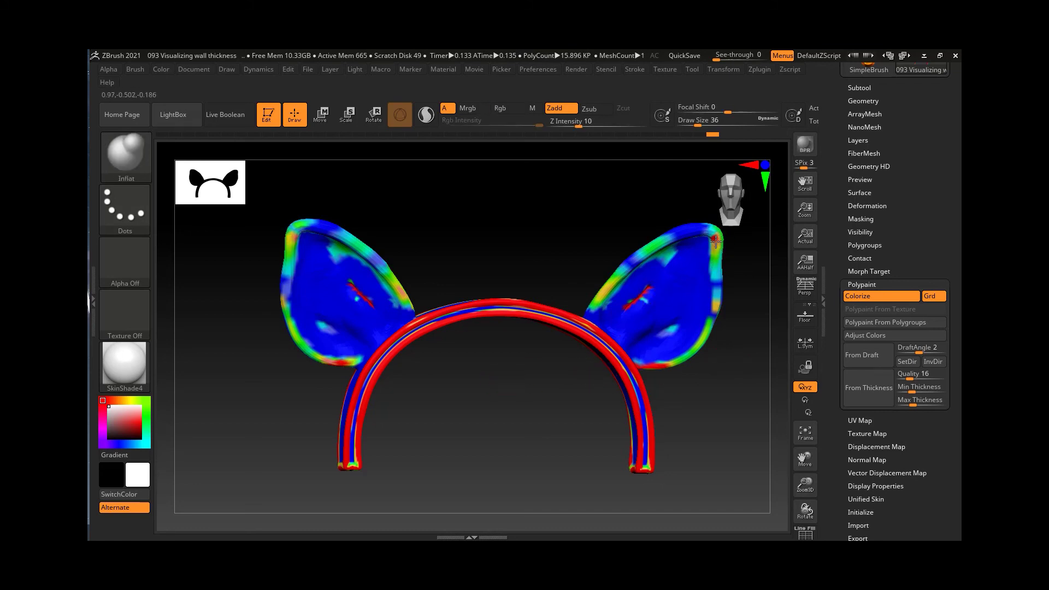
pyautogui.click(866, 387)
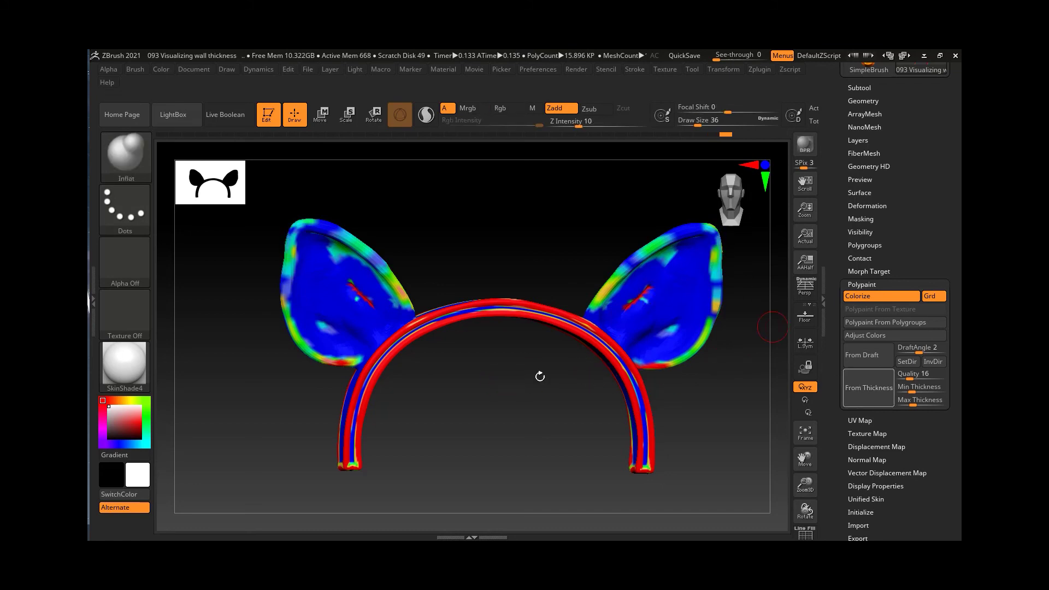
pyautogui.moveTo(540, 376); pyautogui.dragTo(516, 389)
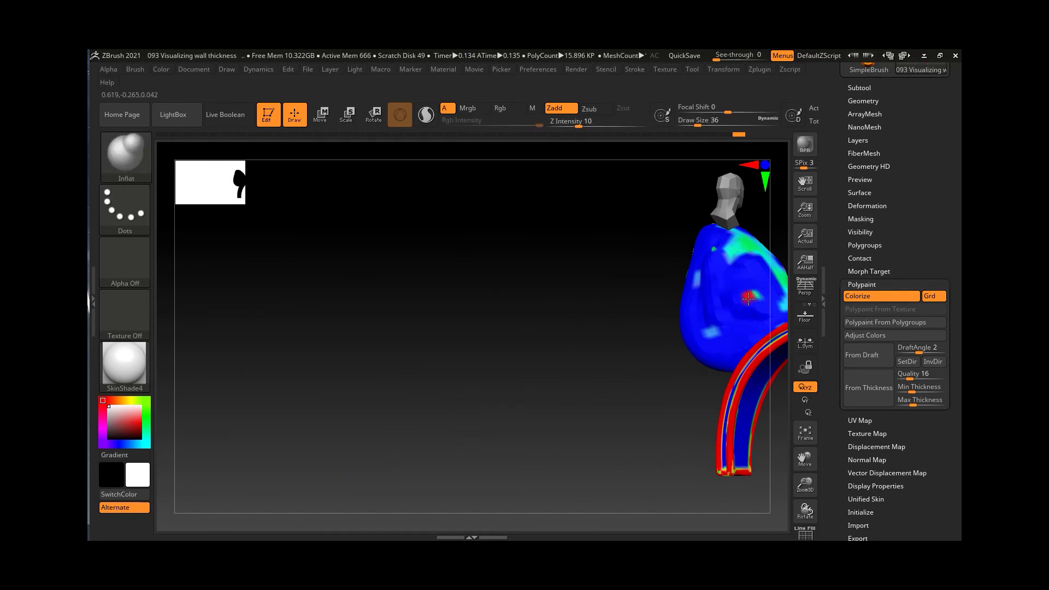
pyautogui.click(866, 387)
pyautogui.moveTo(642, 390); pyautogui.dragTo(497, 393)
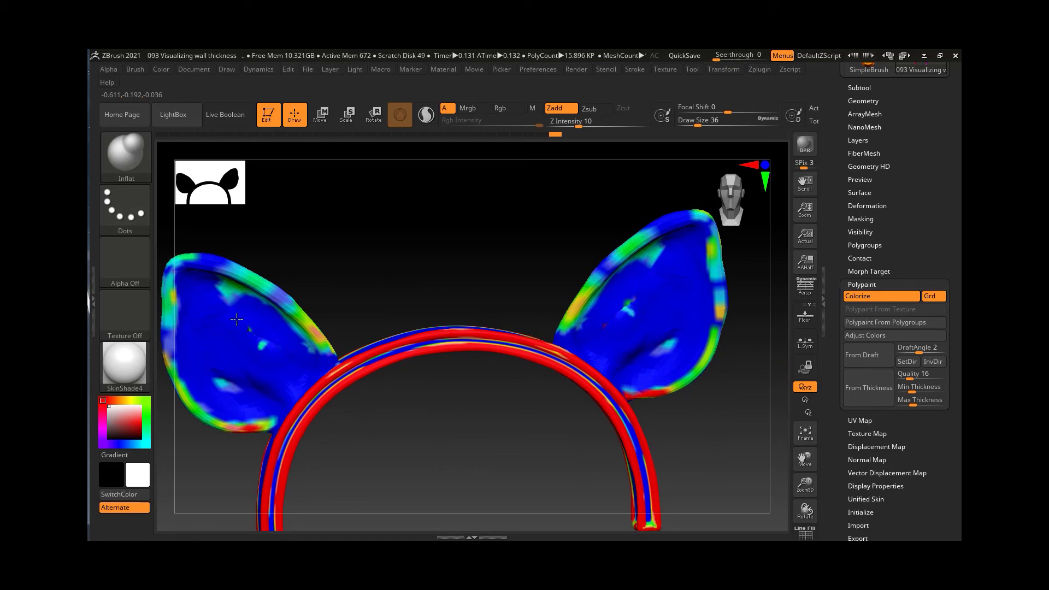
pyautogui.click(869, 388)
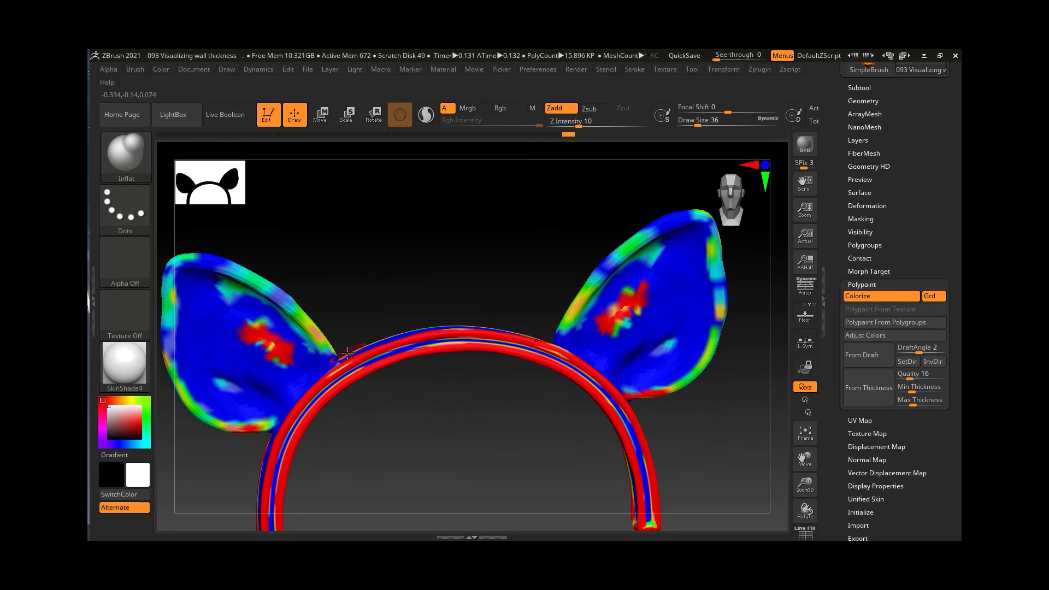
pyautogui.hotkey('ctrl', 'z')
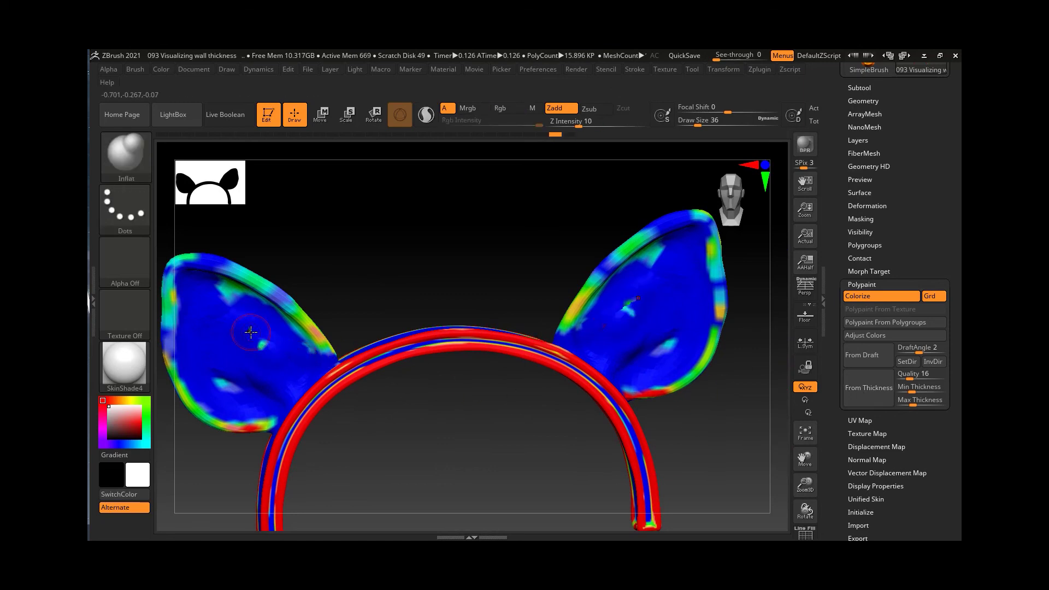
# - Smooth the remaining red streaks on both ears, recomputing thickness colours after each pass
pyautogui.keyDown('shift'); pyautogui.moveTo(246, 327); pyautogui.dragTo(284, 357); pyautogui.keyUp('shift')
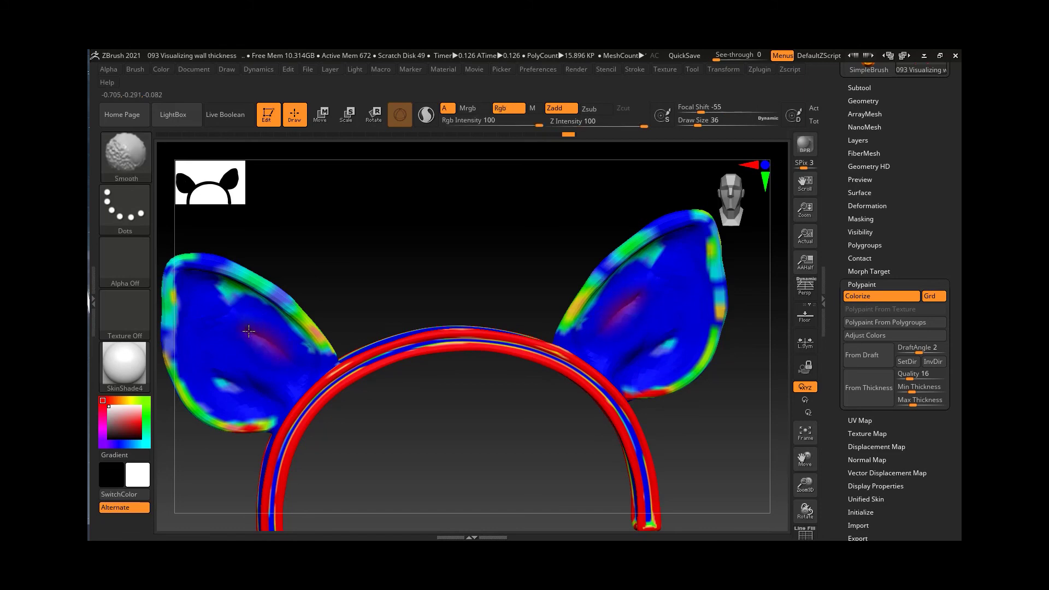
pyautogui.click(867, 388)
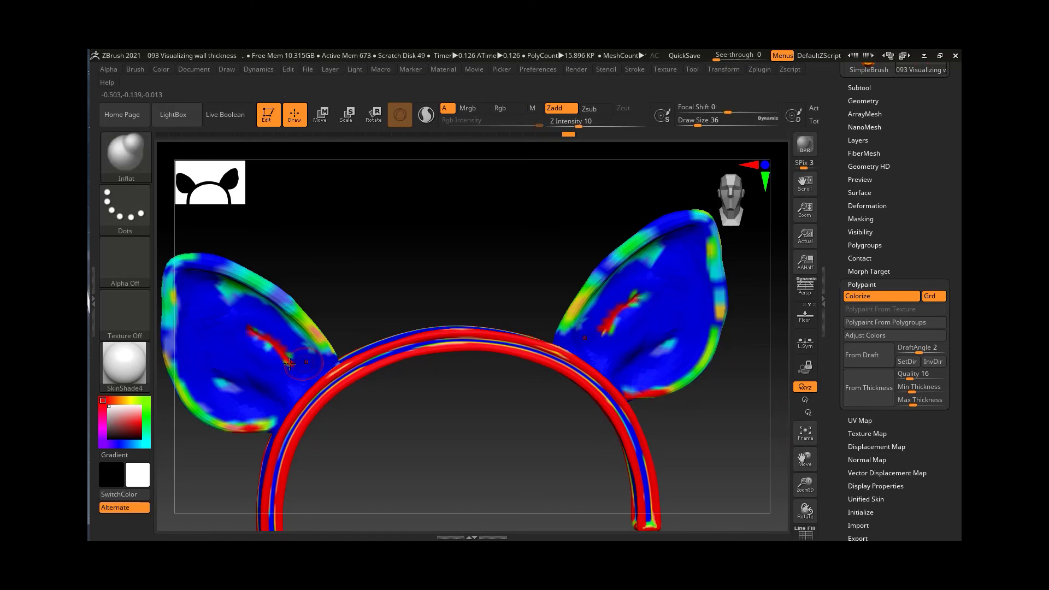
pyautogui.keyDown('shift'); pyautogui.moveTo(287, 354); pyautogui.dragTo(239, 329); pyautogui.keyUp('shift')
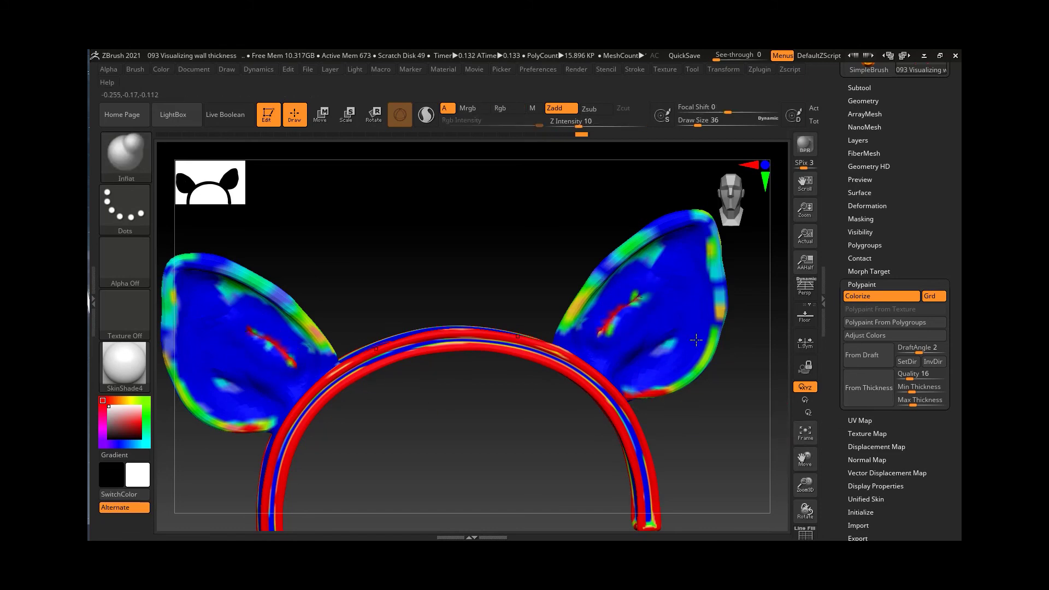
pyautogui.moveTo(619, 309)
pyautogui.keyDown('shift'); pyautogui.mouseDown()
pyautogui.moveTo(641, 294)
pyautogui.moveTo(618, 306)
pyautogui.mouseUp(); pyautogui.keyUp('shift')
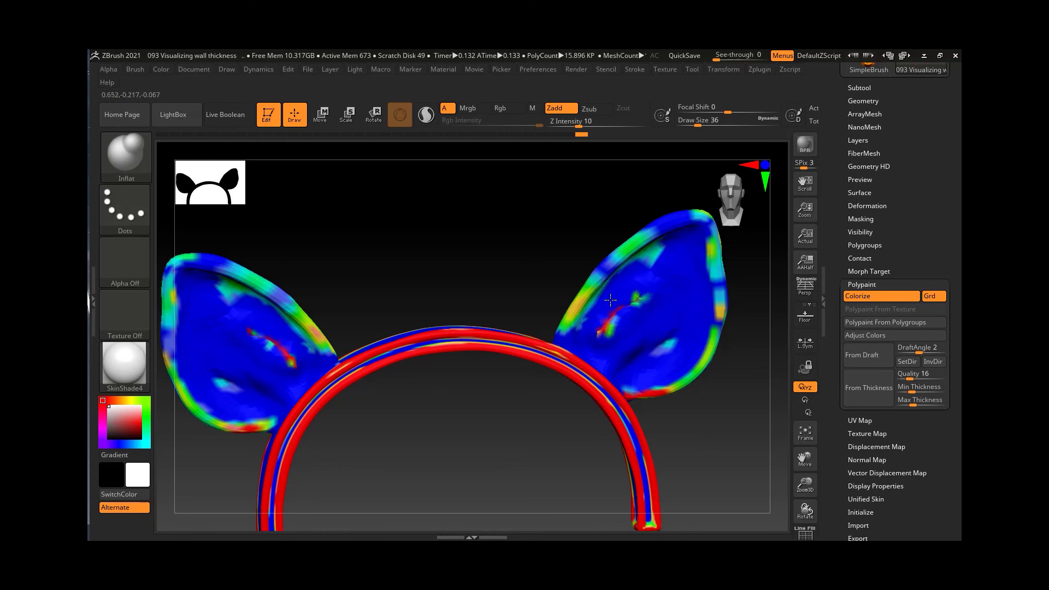
pyautogui.click(867, 388)
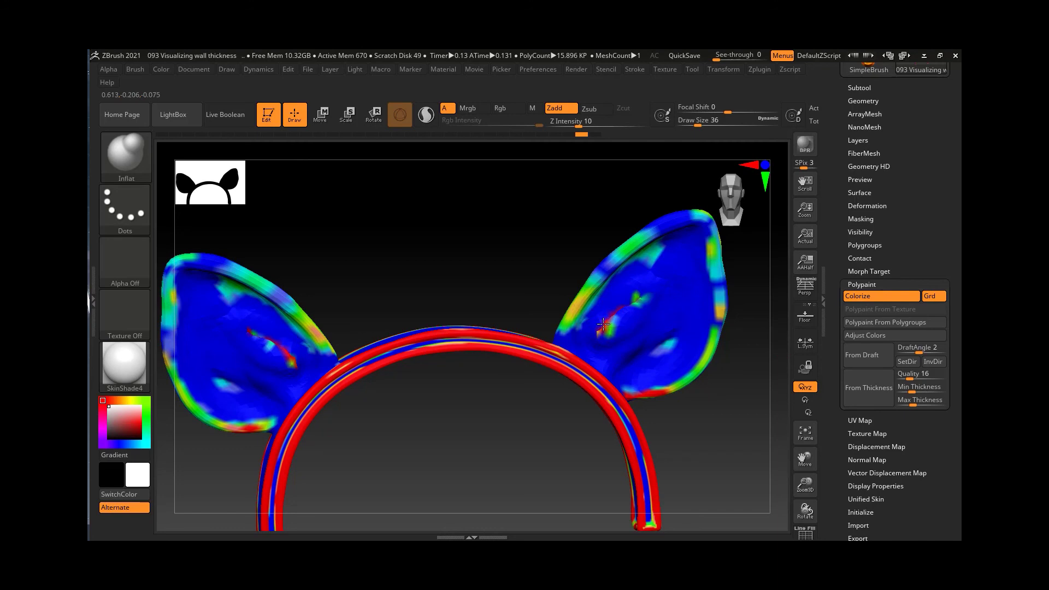
pyautogui.moveTo(616, 334)
pyautogui.keyDown('shift'); pyautogui.mouseDown()
pyautogui.moveTo(612, 326)
pyautogui.moveTo(643, 297)
pyautogui.mouseUp(); pyautogui.keyUp('shift')
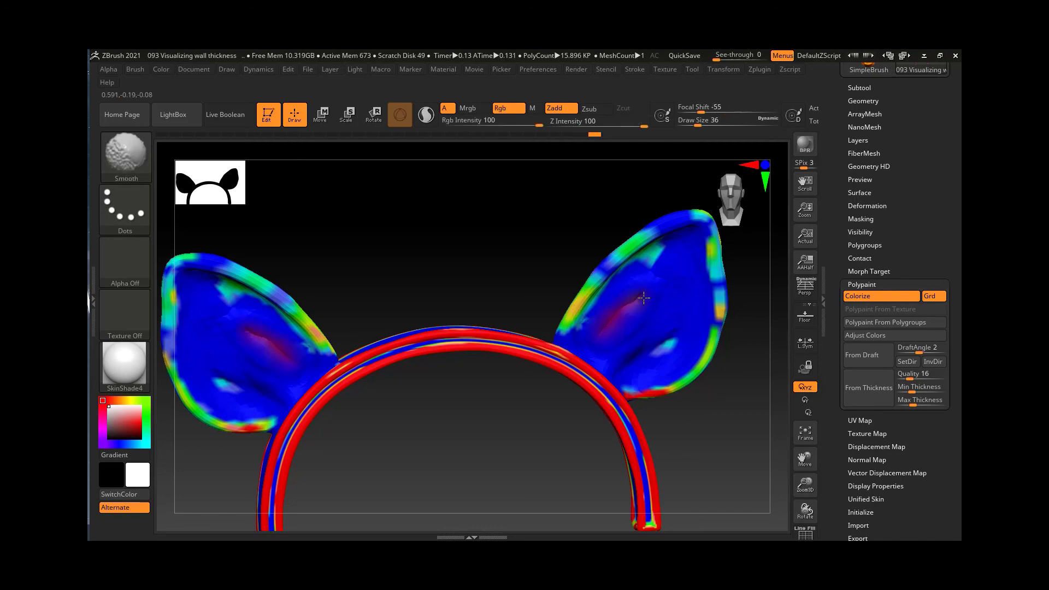
pyautogui.click(867, 389)
# - Frame the headband at an angle and switch off Colorize so it shows plain white
pyautogui.press('f')
pyautogui.moveTo(415, 425); pyautogui.dragTo(545, 424)
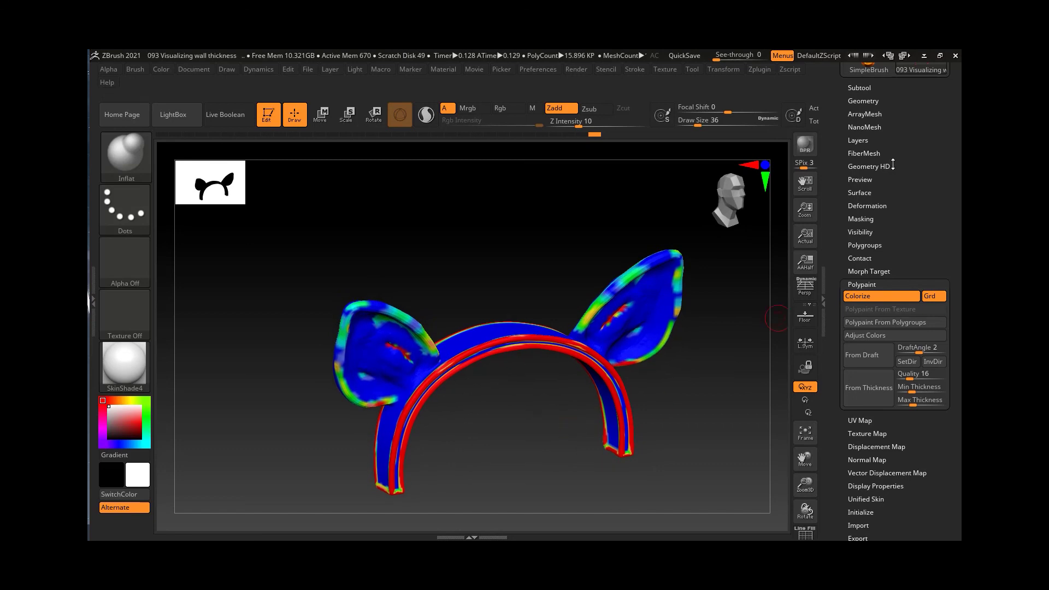
pyautogui.moveTo(889, 160); pyautogui.dragTo(958, 271)
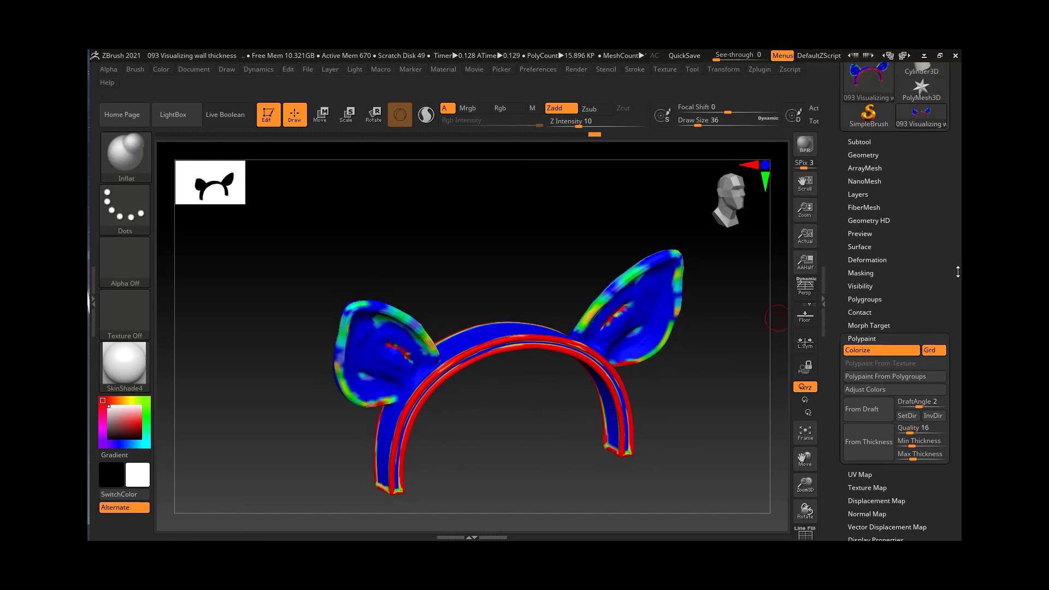
pyautogui.click(880, 349)
# - Smooth the inner surfaces of the right and left ears while orbiting the white headband
pyautogui.moveTo(721, 381)
pyautogui.mouseDown()
pyautogui.moveTo(716, 369)
pyautogui.moveTo(344, 386)
pyautogui.moveTo(353, 312)
pyautogui.moveTo(385, 328)
pyautogui.moveTo(378, 370)
pyautogui.mouseUp()
pyautogui.moveTo(644, 315)
pyautogui.keyDown('shift'); pyautogui.mouseDown()
pyautogui.moveTo(632, 334)
pyautogui.moveTo(634, 311)
pyautogui.mouseUp(); pyautogui.keyUp('shift')
pyautogui.moveTo(571, 415); pyautogui.dragTo(496, 358)
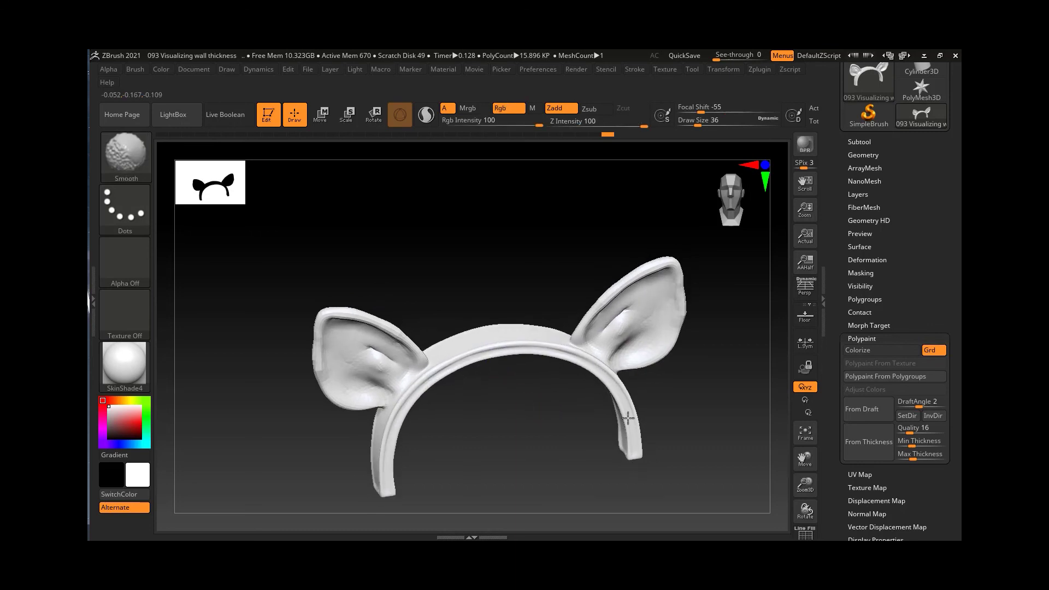
pyautogui.moveTo(507, 420); pyautogui.dragTo(567, 473)
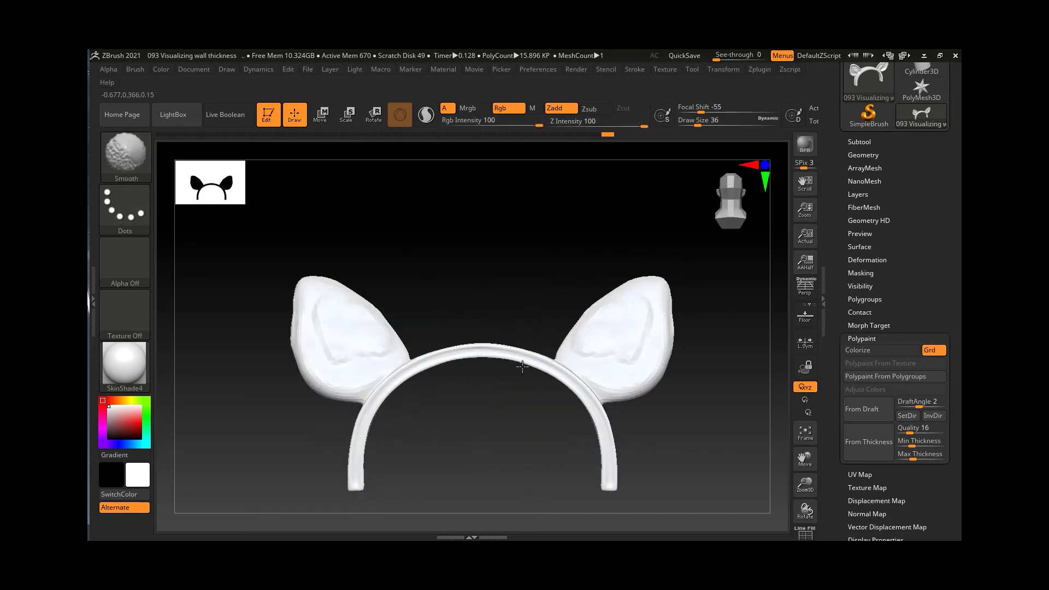
pyautogui.moveTo(426, 377)
pyautogui.mouseDown()
pyautogui.moveTo(381, 355)
pyautogui.moveTo(359, 370)
pyautogui.moveTo(307, 282)
pyautogui.mouseUp()
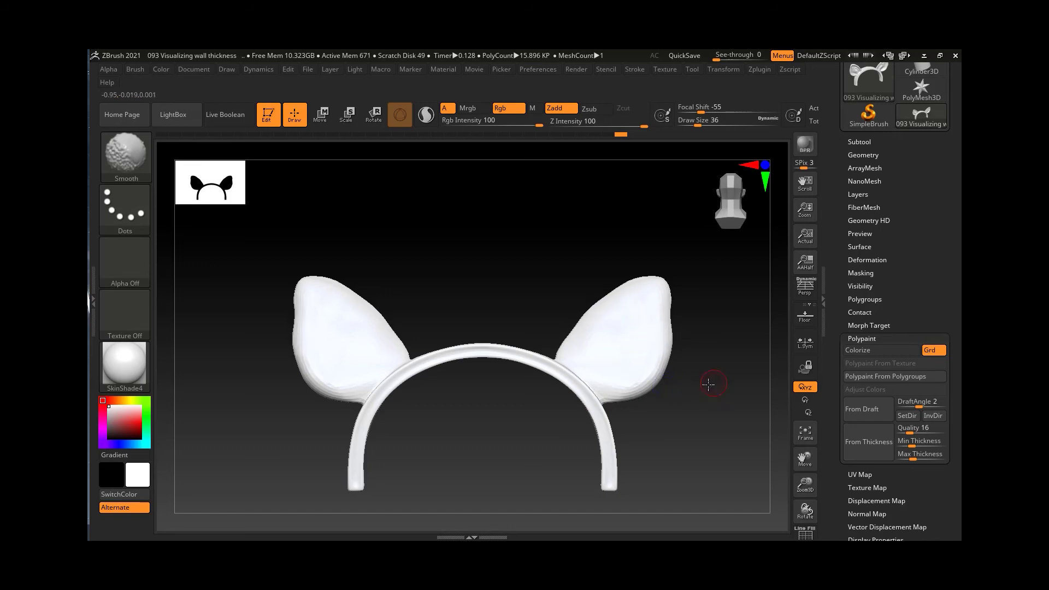
# - Switch back to the Inflat brush and orbit the headband to an angled front view
pyautogui.press('b')
pyautogui.press('i')
pyautogui.press('n')
pyautogui.moveTo(703, 379)
pyautogui.mouseDown()
pyautogui.moveTo(627, 393)
pyautogui.moveTo(581, 363)
pyautogui.mouseUp()
pyautogui.press('shift')
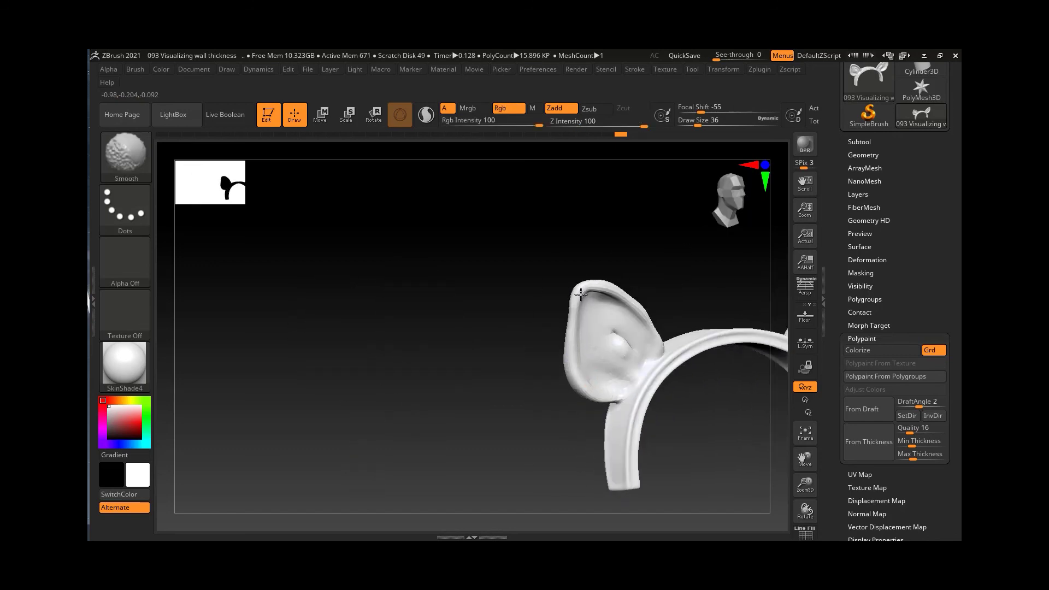
pyautogui.moveTo(732, 414)
pyautogui.mouseDown()
pyautogui.moveTo(556, 328)
pyautogui.moveTo(165, 415)
pyautogui.mouseUp()
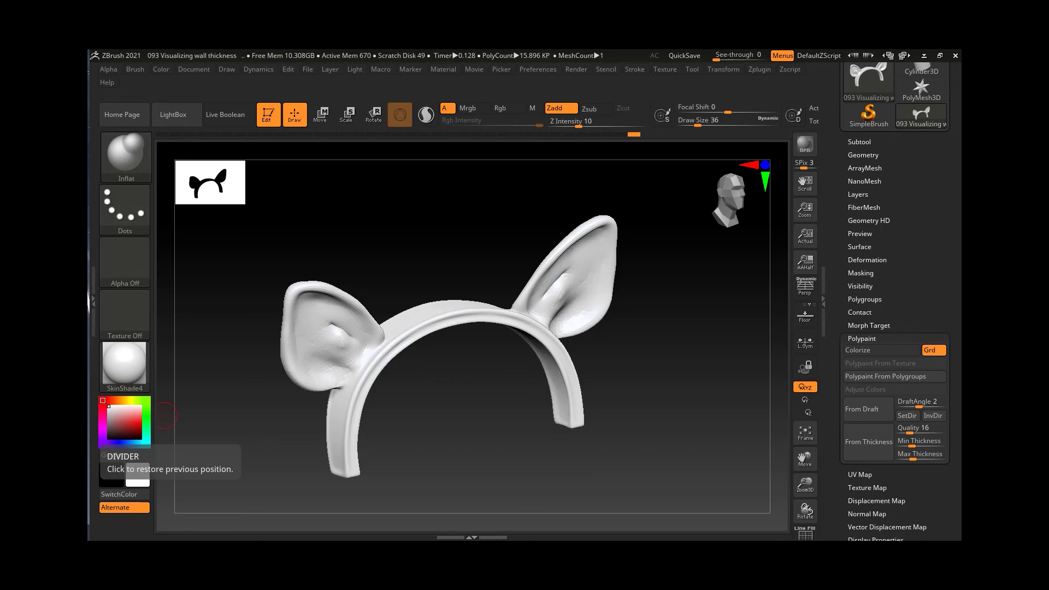
pyautogui.press('space')
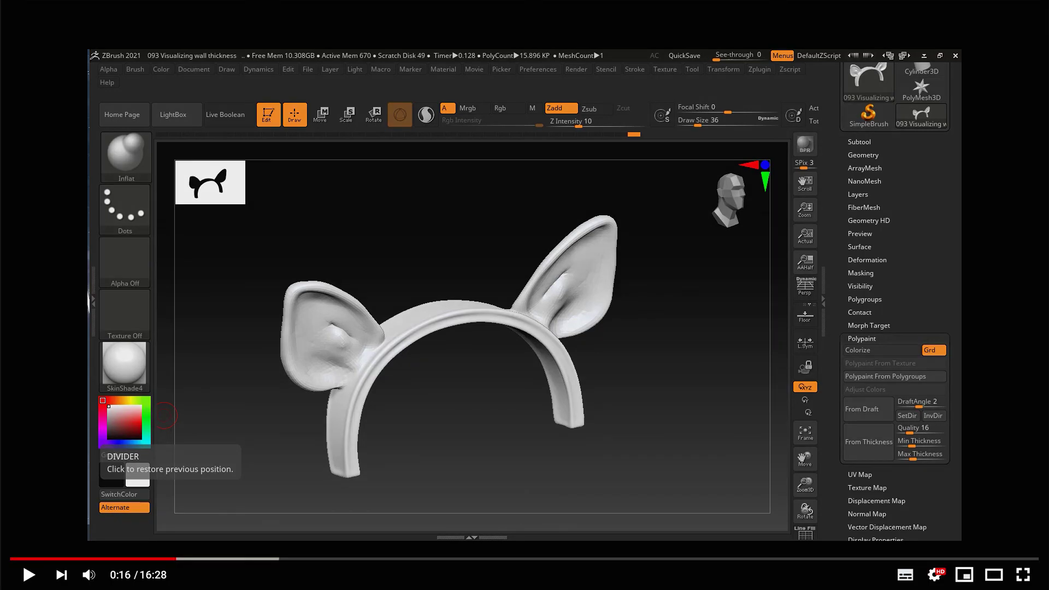